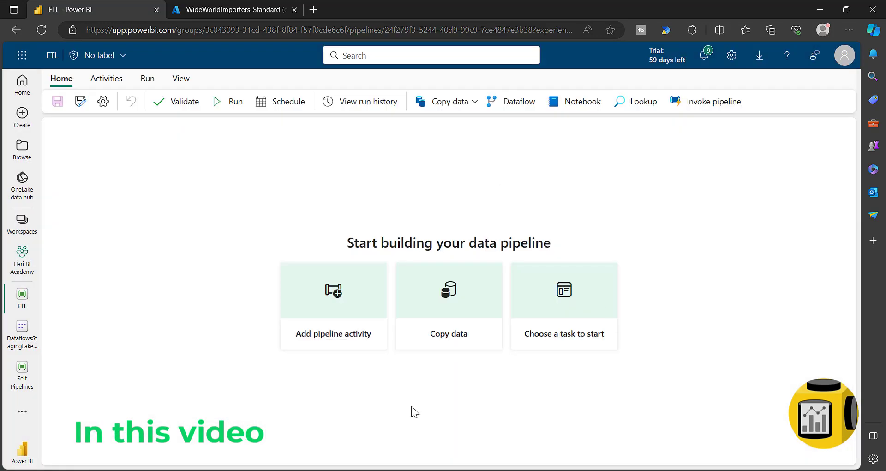
# Open the pipeline templates for choosing a starting task and close them without selecting one.
pyautogui.click(560, 337)
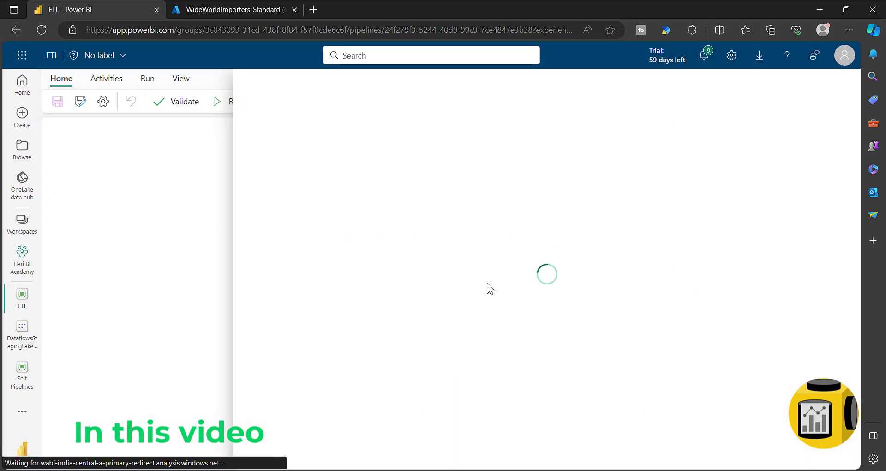
pyautogui.click(828, 456)
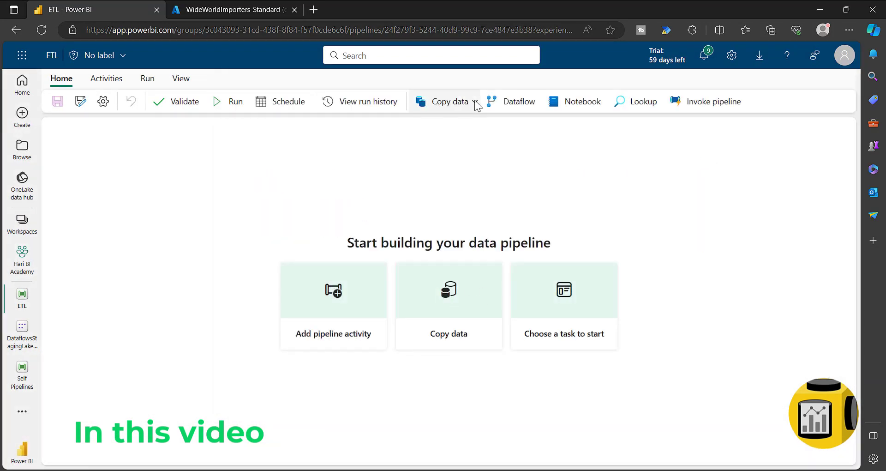
# Add a Copy data activity to the pipeline canvas, check its destination settings, and remove it again.
pyautogui.click(475, 102)
pyautogui.click(438, 125)
pyautogui.click(158, 304)
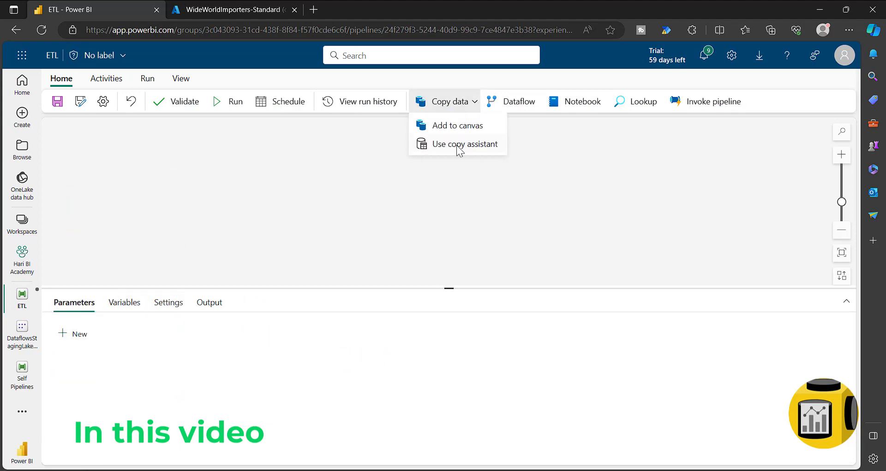
# Start the copy assistant, choose Azure SQL Database from the Azure sources, and select creating a new connection.
pyautogui.click(459, 147)
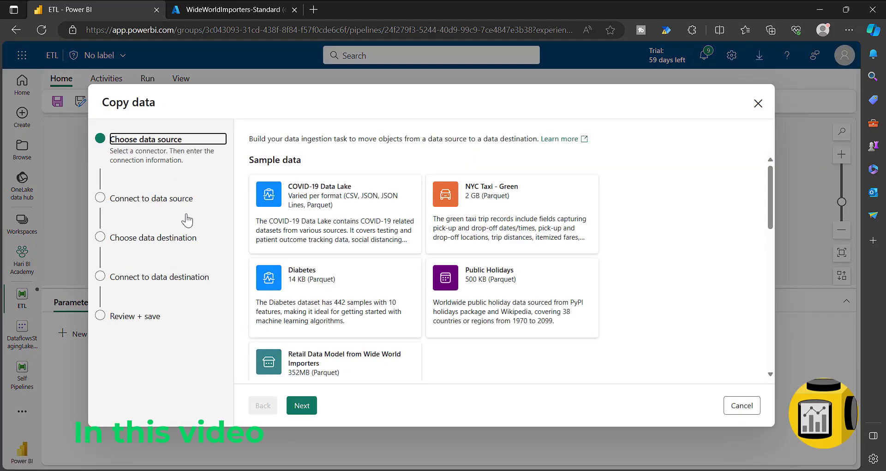
pyautogui.scroll(-5, 602, 251)
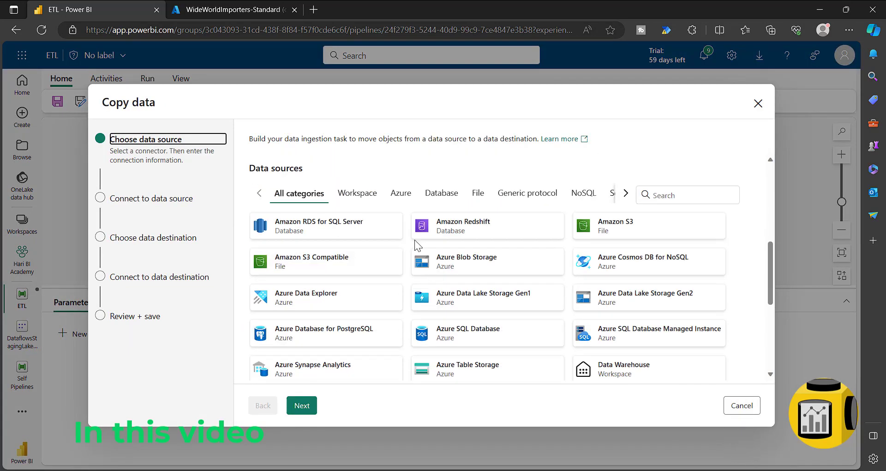
pyautogui.click(370, 165)
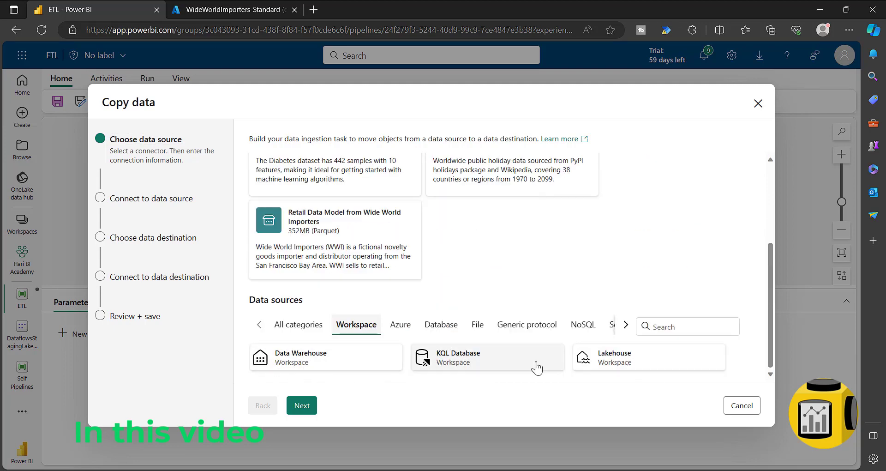
pyautogui.click(402, 319)
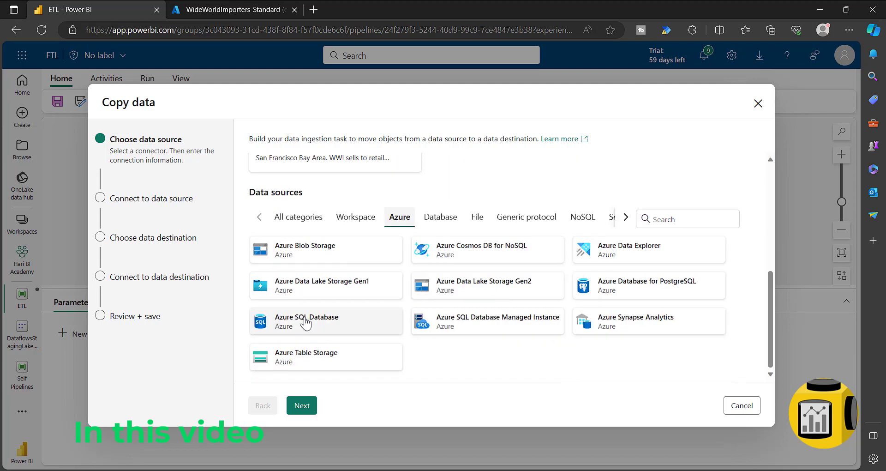
pyautogui.click(319, 339)
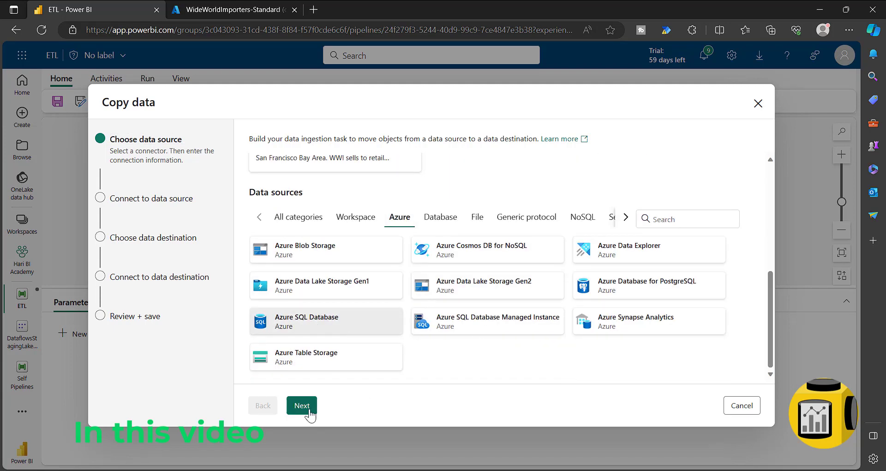
pyautogui.click(302, 405)
pyautogui.click(496, 143)
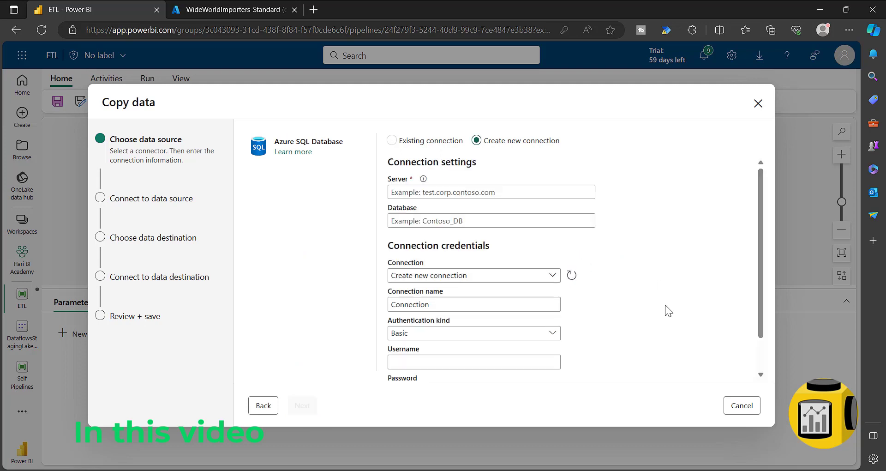
pyautogui.scroll(-1, 506, 313)
pyautogui.scroll(1, 704, 288)
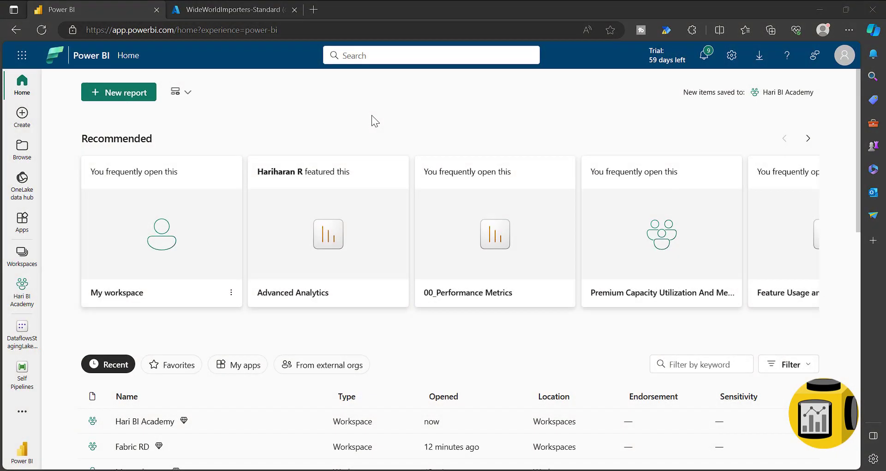
# Switch to the Data Factory experience to view its new item types, and return to the Power BI experience.
pyautogui.click(19, 454)
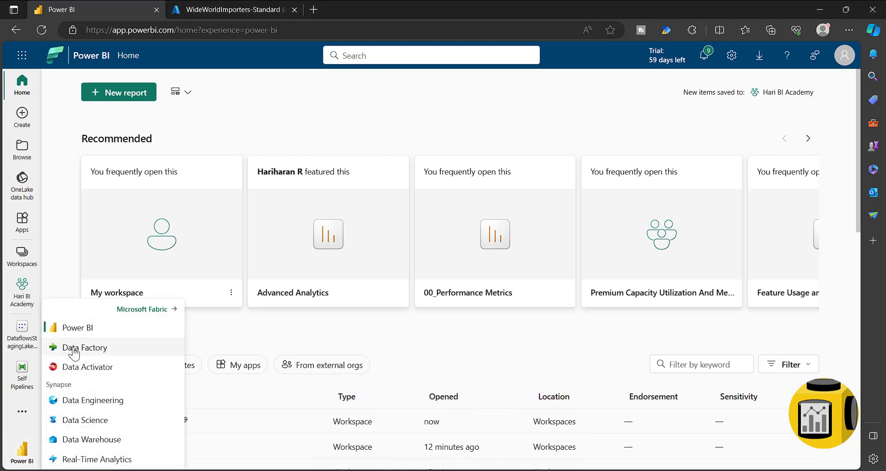
pyautogui.click(92, 348)
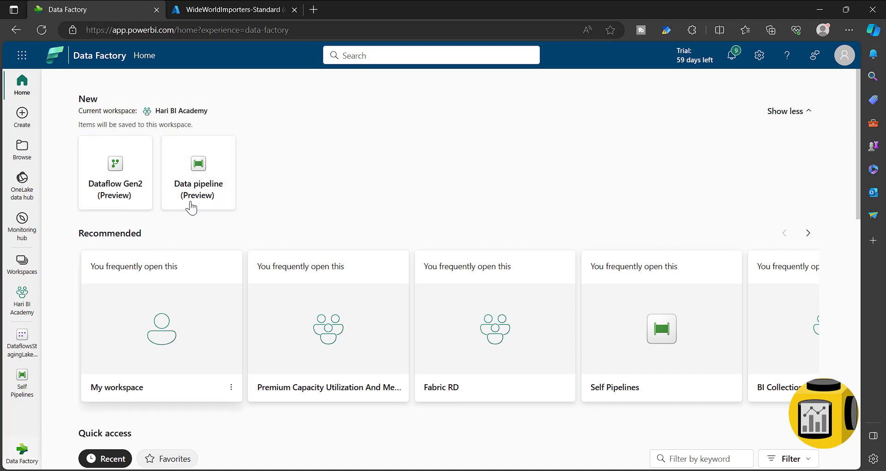
pyautogui.click(22, 449)
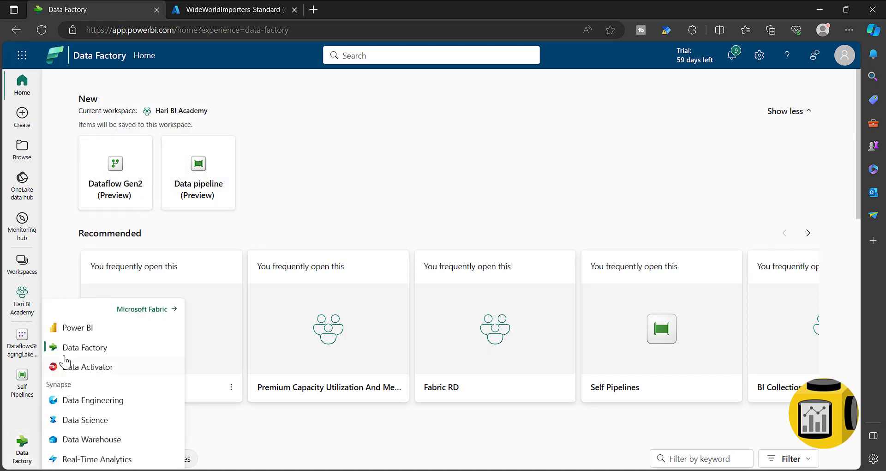
pyautogui.click(74, 328)
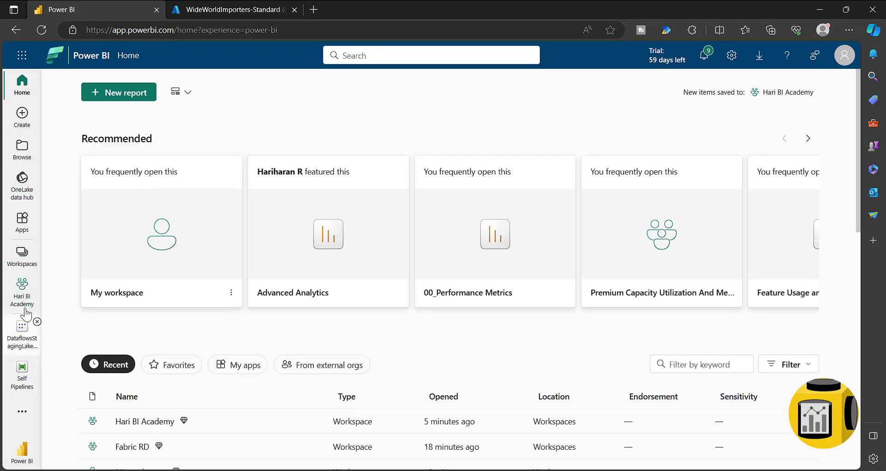
# Open the Hari BI Academy workspace and bring up the full list of new item types at the Data Factory section.
pyautogui.click(22, 289)
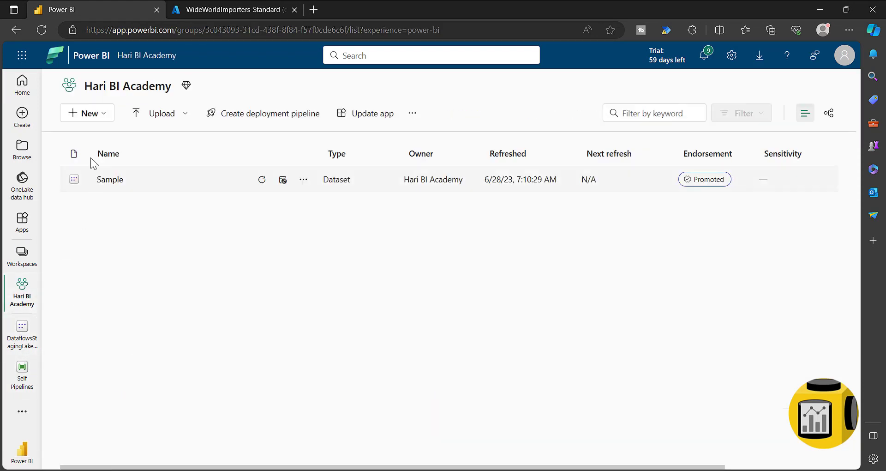
pyautogui.click(104, 115)
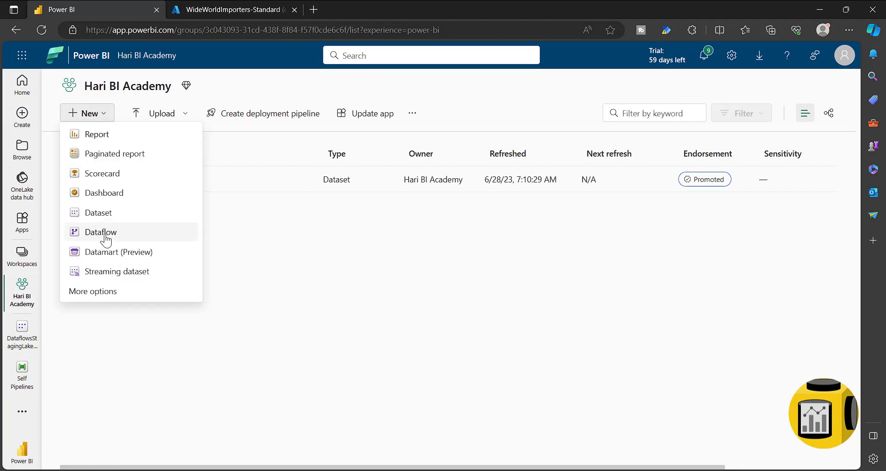
pyautogui.click(100, 291)
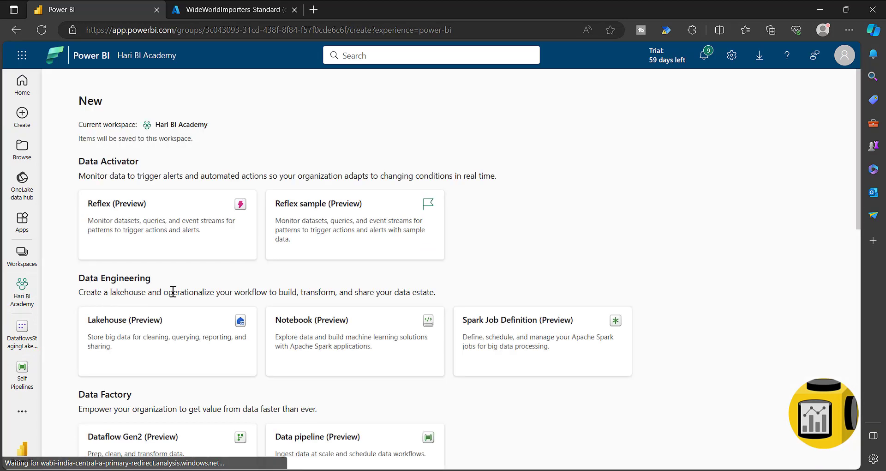
pyautogui.scroll(-3, 122, 287)
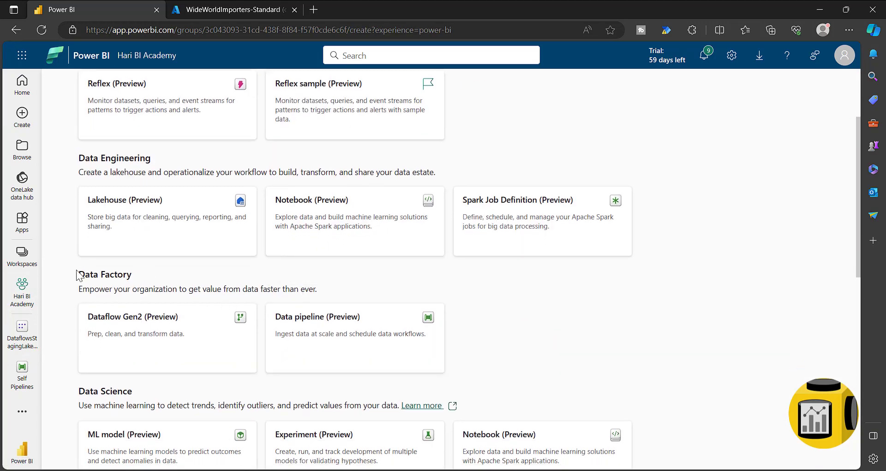
pyautogui.moveTo(77, 273); pyautogui.dragTo(152, 274)
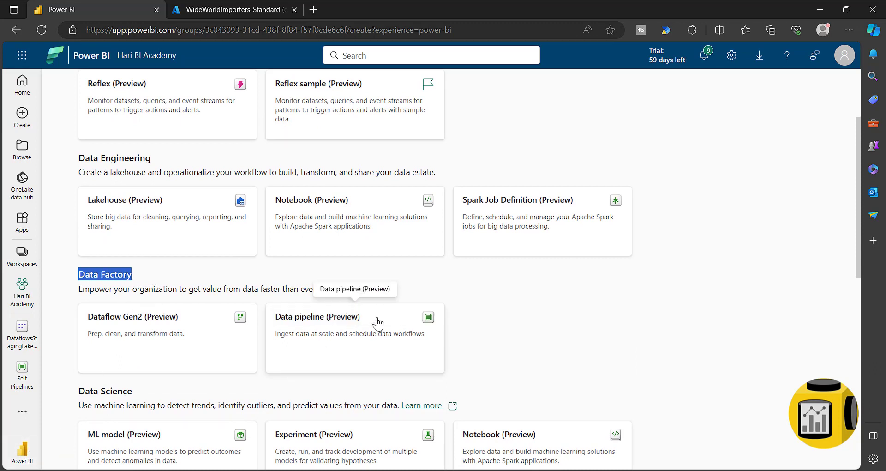
# Create a new data pipeline named ETL in the workspace.
pyautogui.click(317, 325)
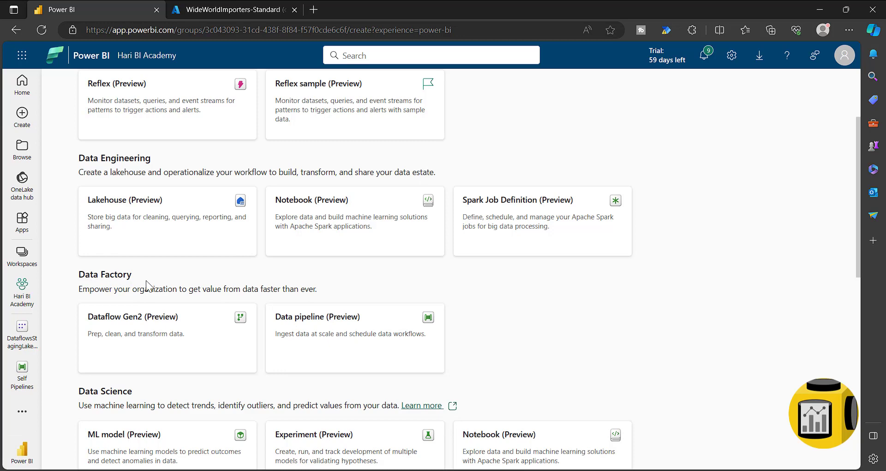
pyautogui.click(317, 325)
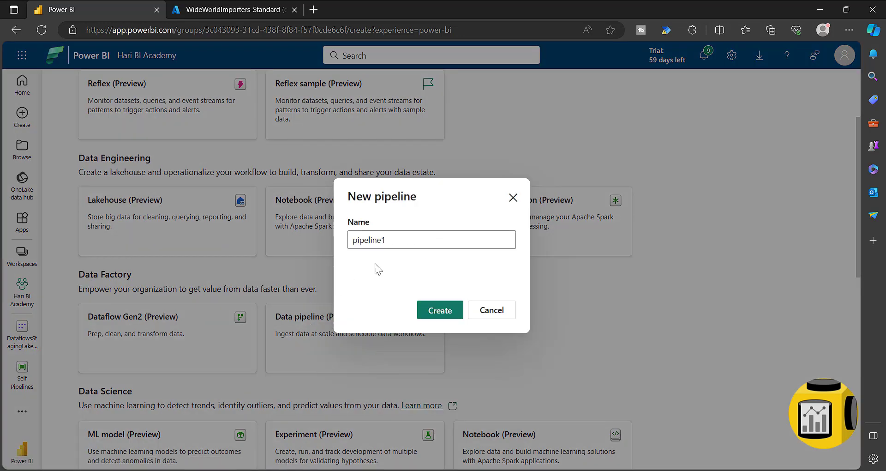
pyautogui.moveTo(403, 238); pyautogui.dragTo(323, 239)
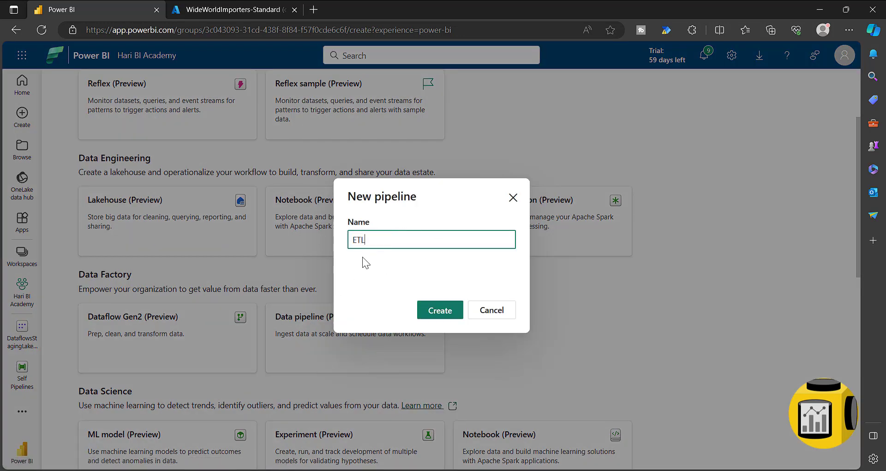
pyautogui.click(439, 311)
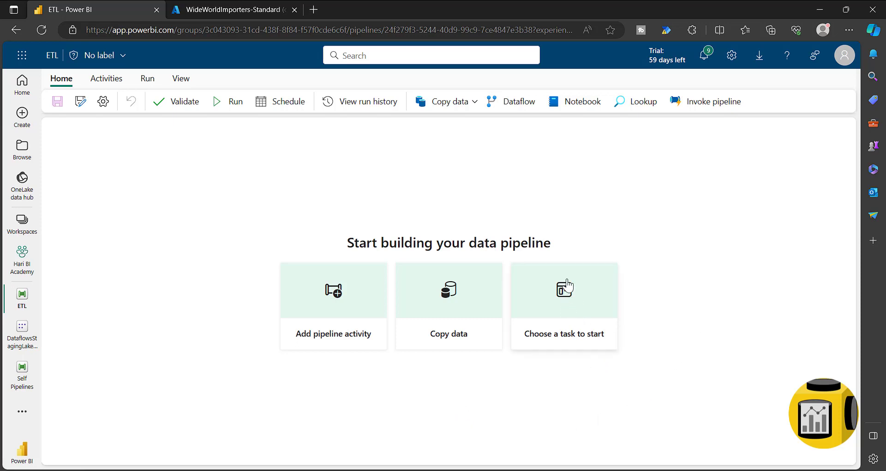
# Look through the pipeline task templates and close them without choosing one.
pyautogui.click(566, 299)
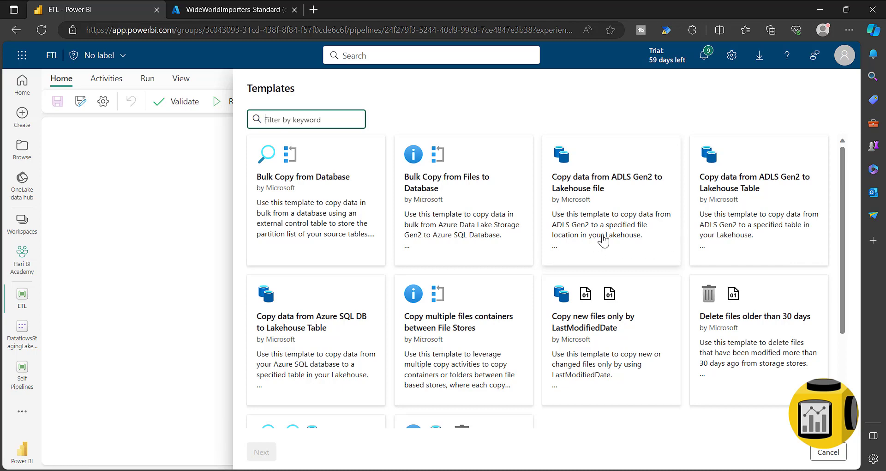
pyautogui.scroll(-3, 600, 300)
pyautogui.scroll(3, 619, 327)
pyautogui.click(827, 452)
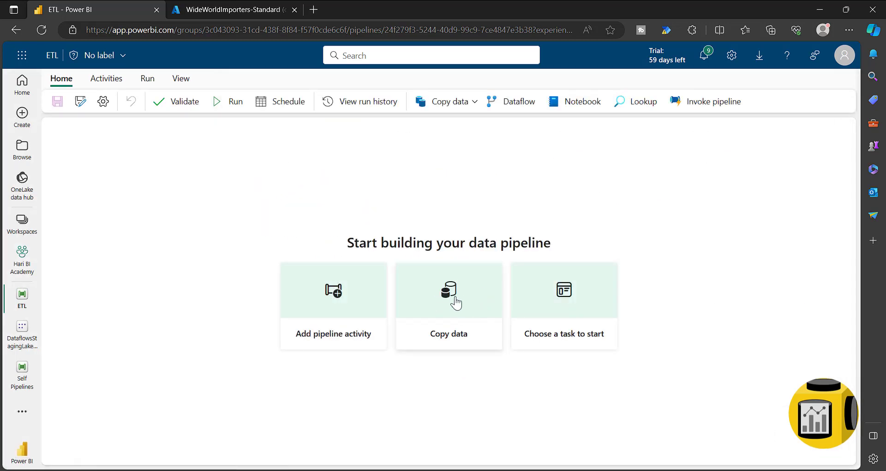
# Add a Copy data activity to the canvas, review its source and destination settings, and delete the activity.
pyautogui.click(476, 103)
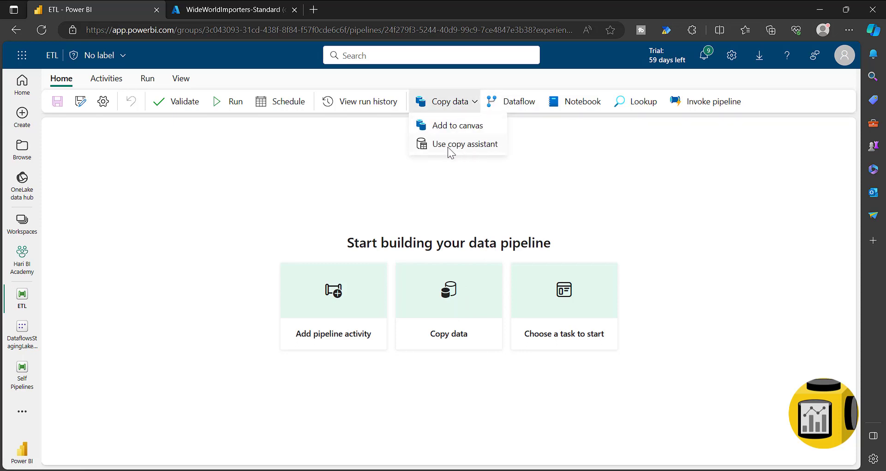
pyautogui.click(463, 124)
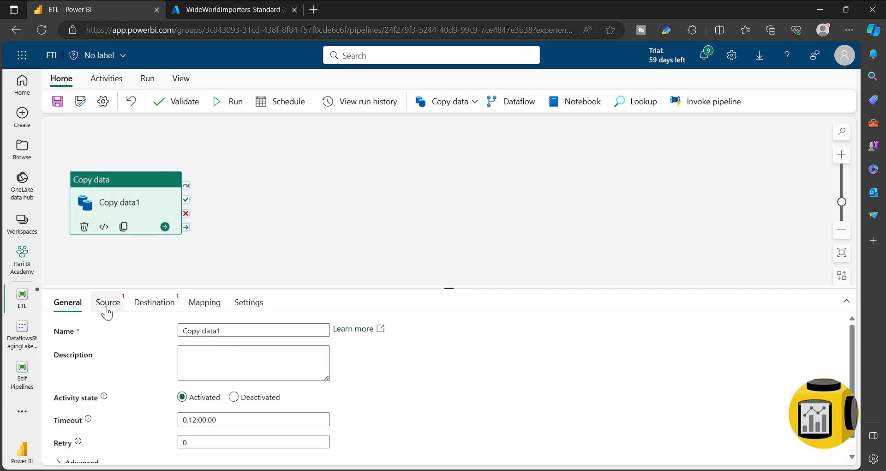
pyautogui.click(105, 302)
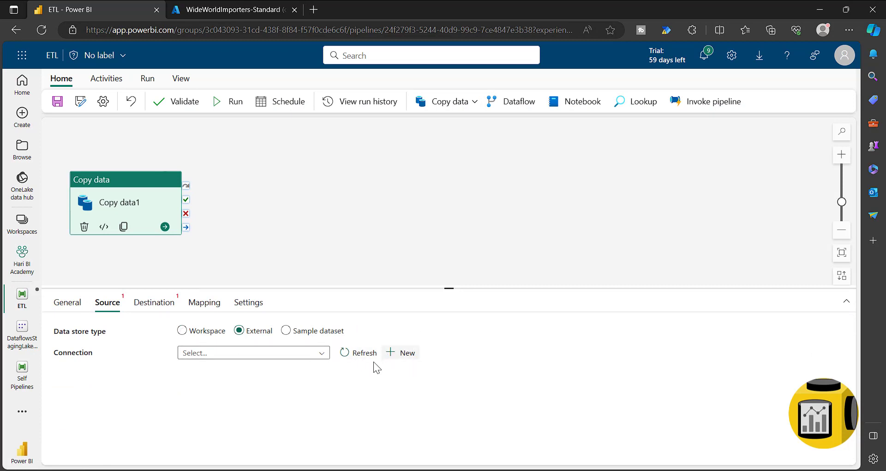
pyautogui.click(160, 304)
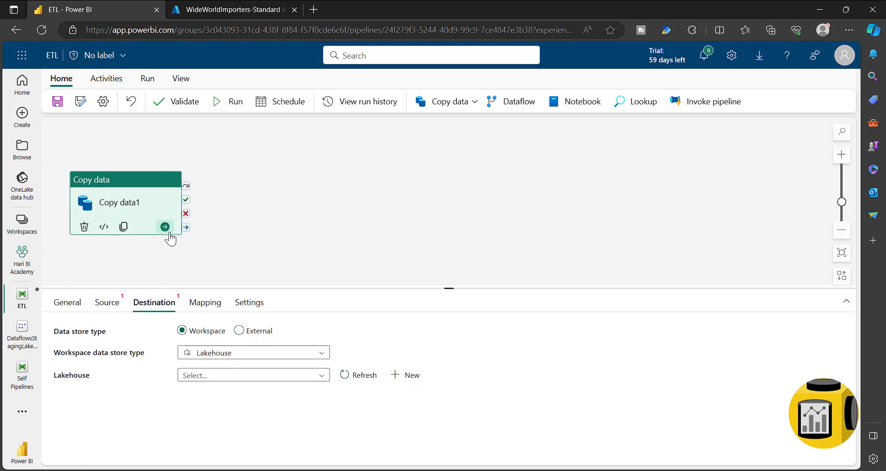
pyautogui.click(84, 227)
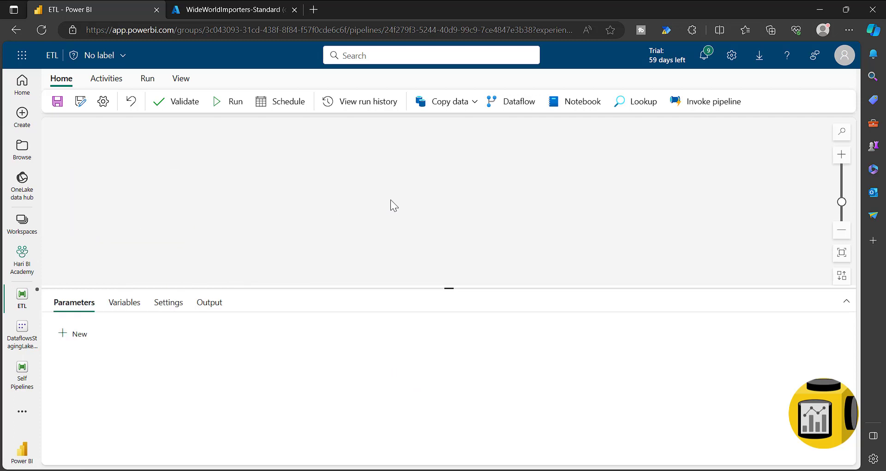
# Start the copy assistant for the pipeline and look through the sample data and the full range of data source connectors.
pyautogui.click(475, 100)
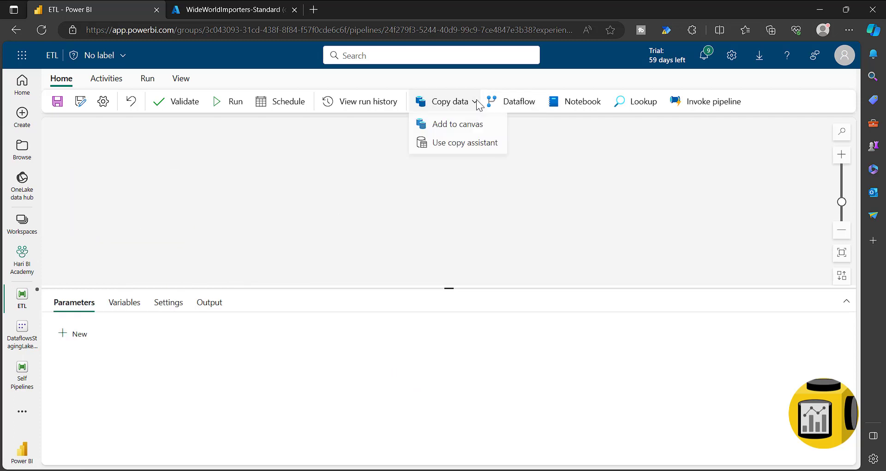
pyautogui.click(460, 146)
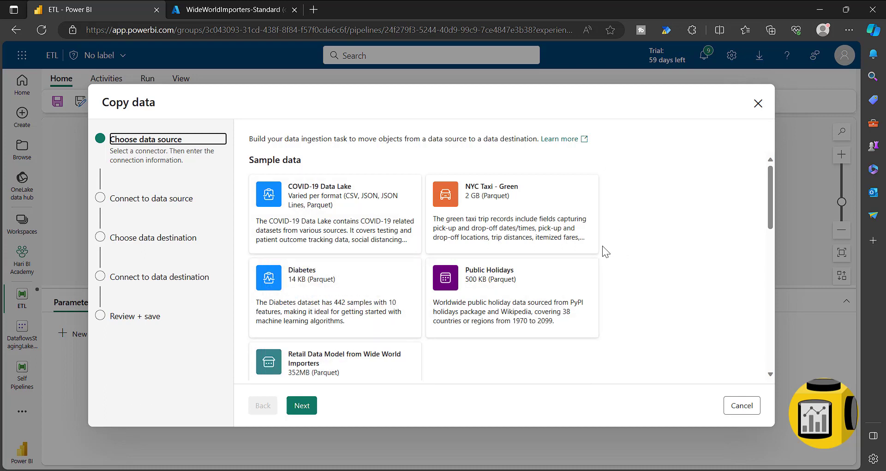
pyautogui.scroll(-4, 602, 246)
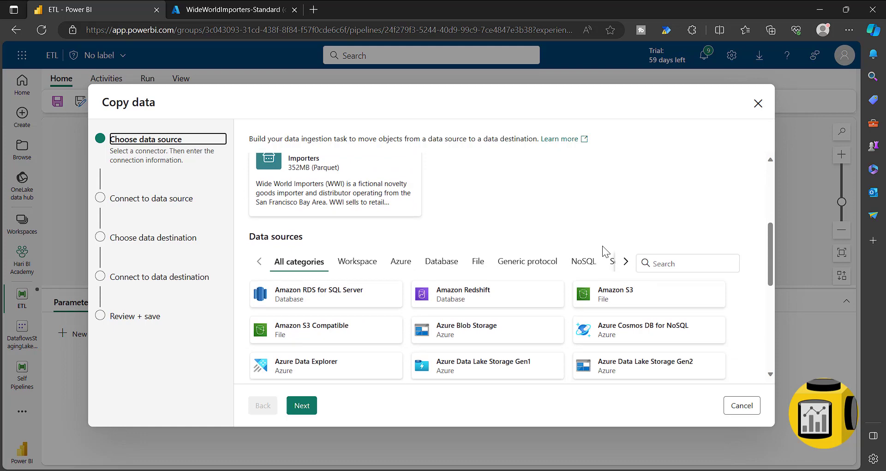
pyautogui.scroll(-2, 602, 246)
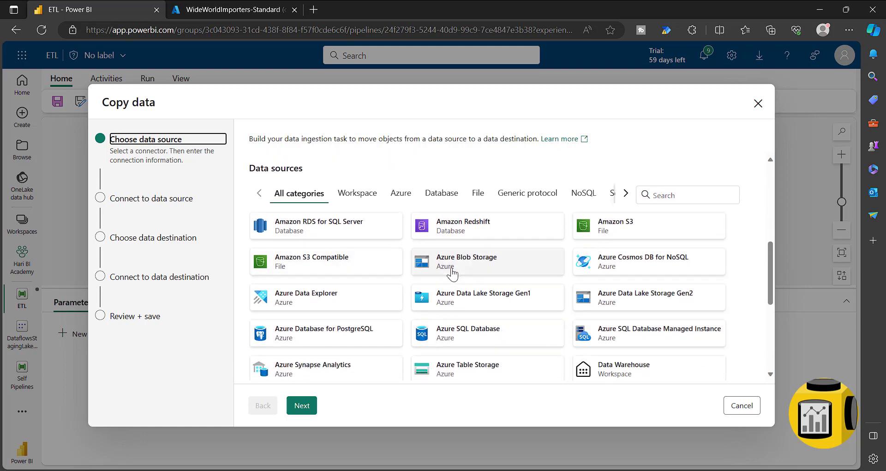
pyautogui.scroll(-3, 461, 252)
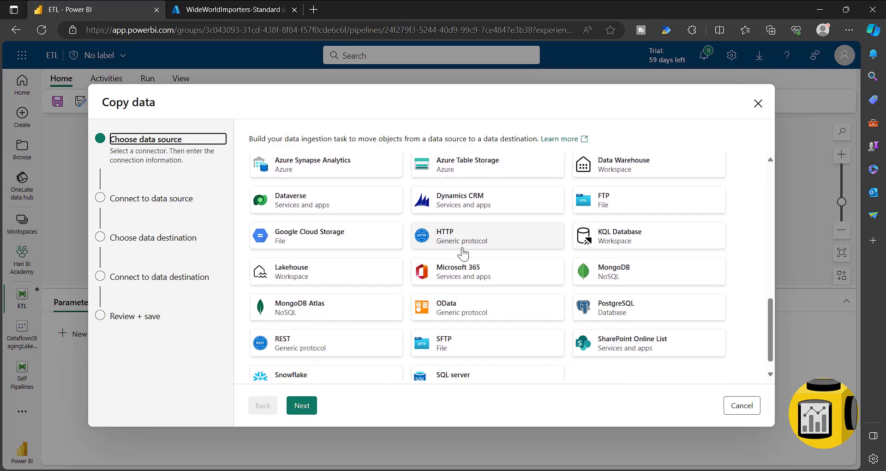
pyautogui.scroll(2, 462, 252)
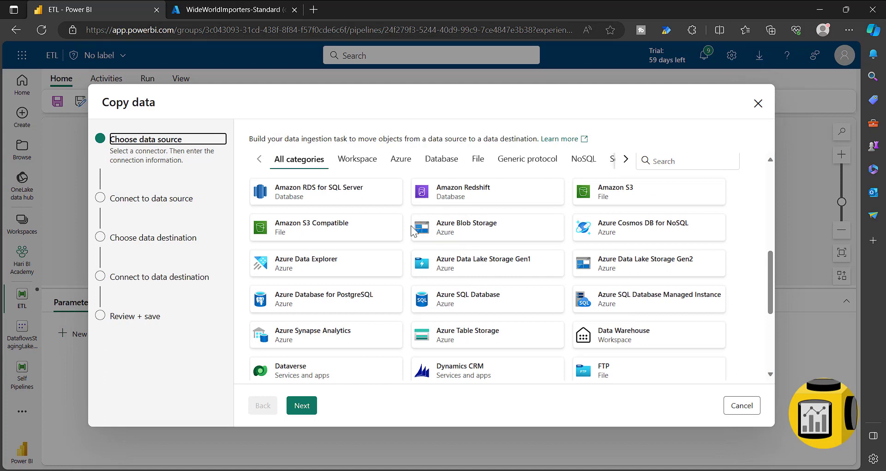
# Look through the data source connectors in the Workspace, Azure, Database, File and Generic protocol categories.
pyautogui.click(358, 160)
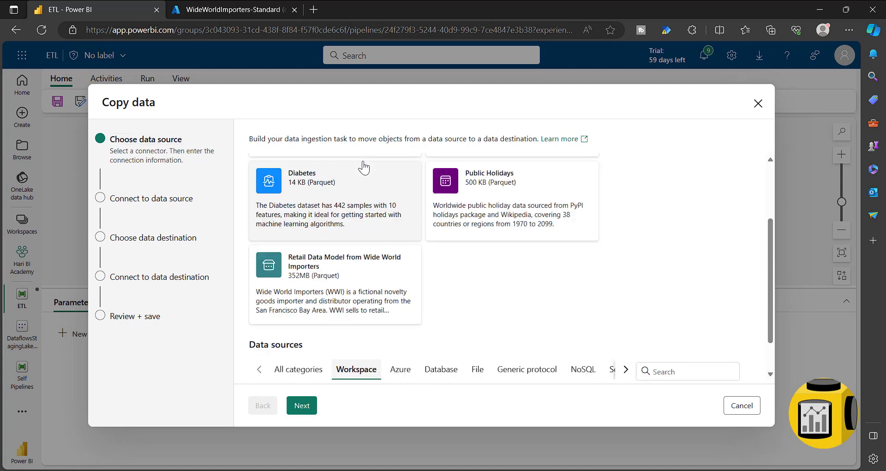
pyautogui.scroll(-1, 415, 221)
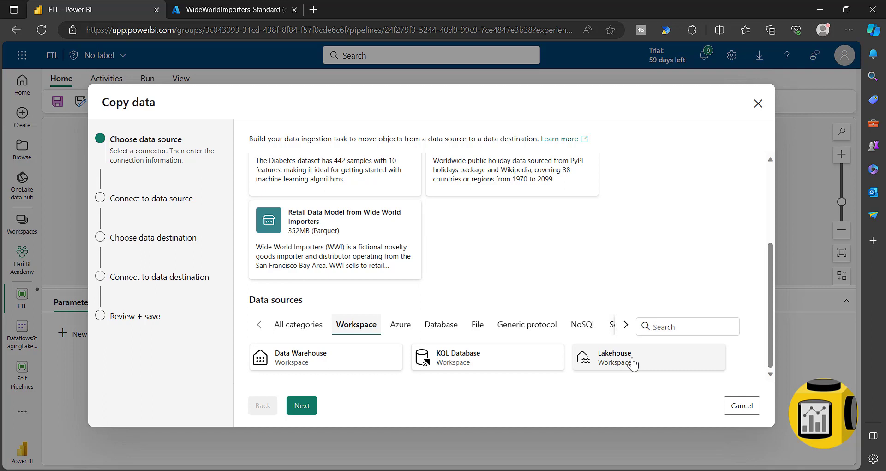
pyautogui.click(399, 325)
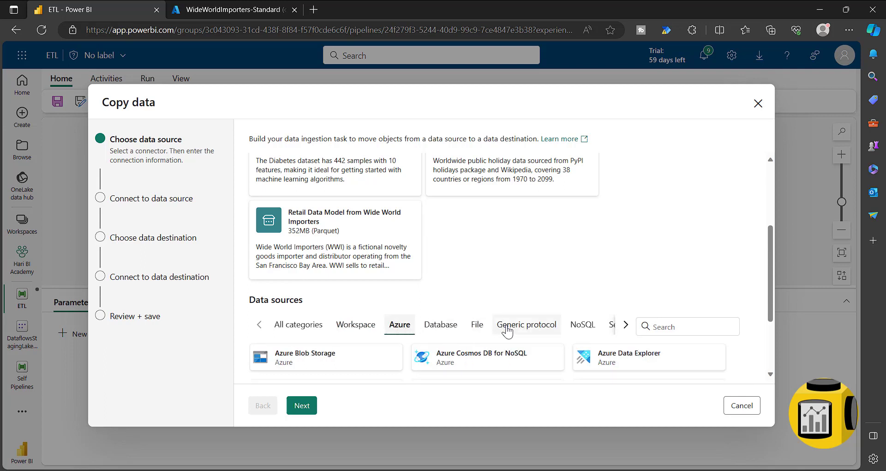
pyautogui.scroll(-3, 403, 325)
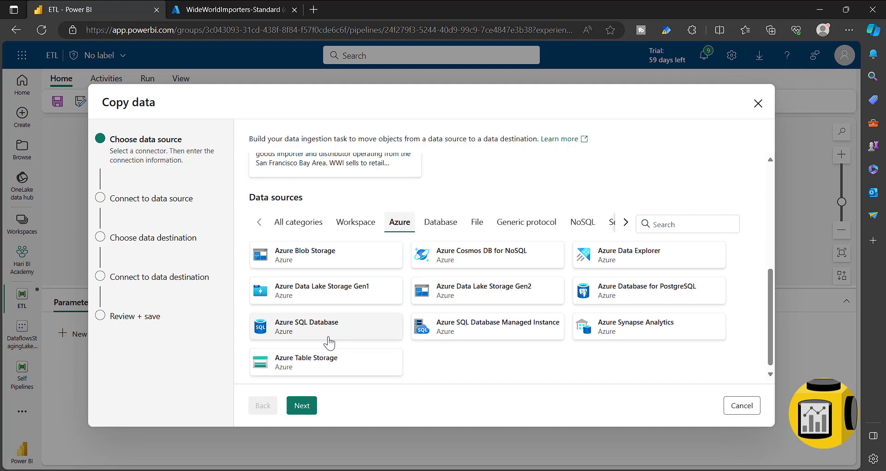
pyautogui.click(443, 225)
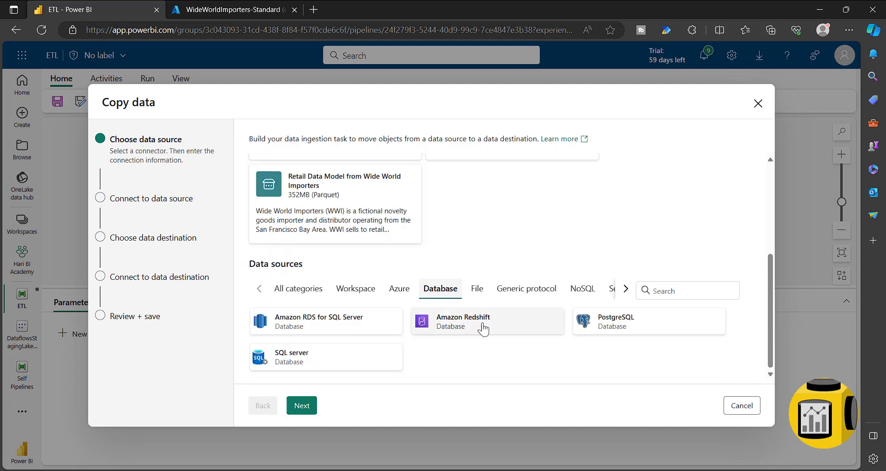
pyautogui.click(477, 288)
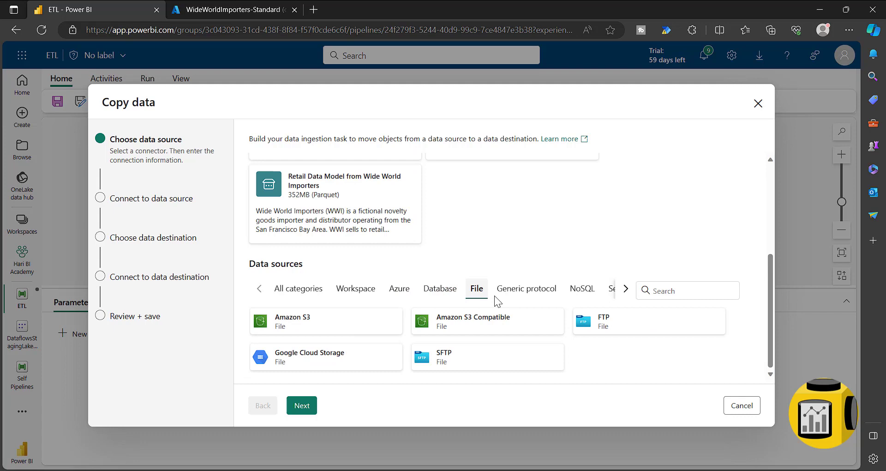
pyautogui.click(525, 290)
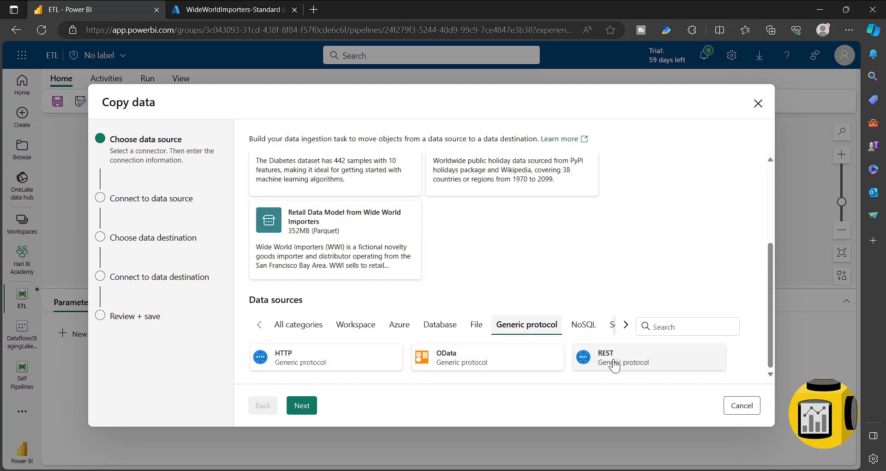
# Choose Azure SQL Database from the Azure connectors as the data source and continue to its connection settings.
pyautogui.click(399, 326)
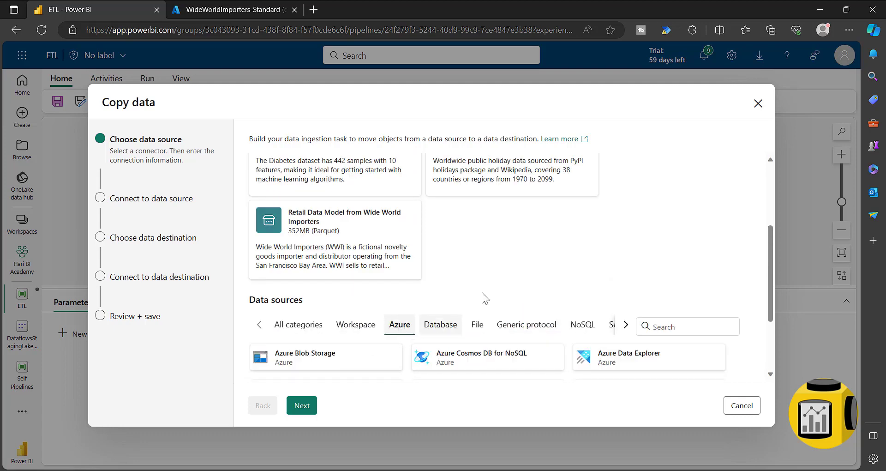
pyautogui.scroll(-3, 484, 297)
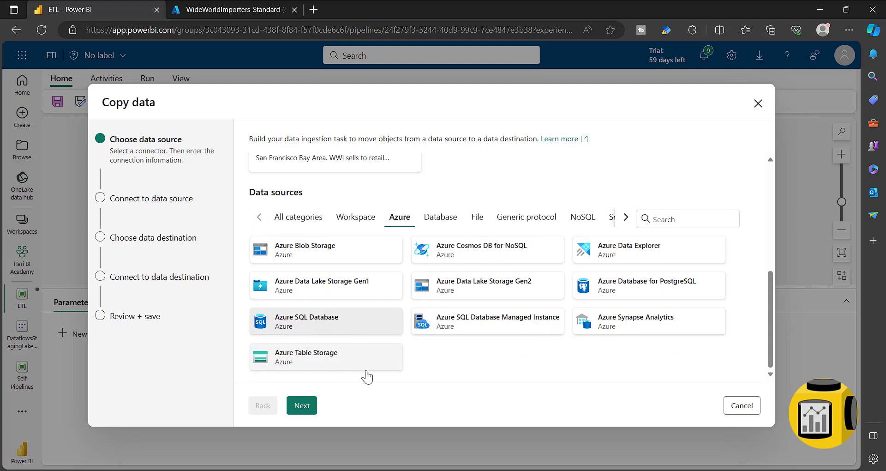
pyautogui.click(306, 408)
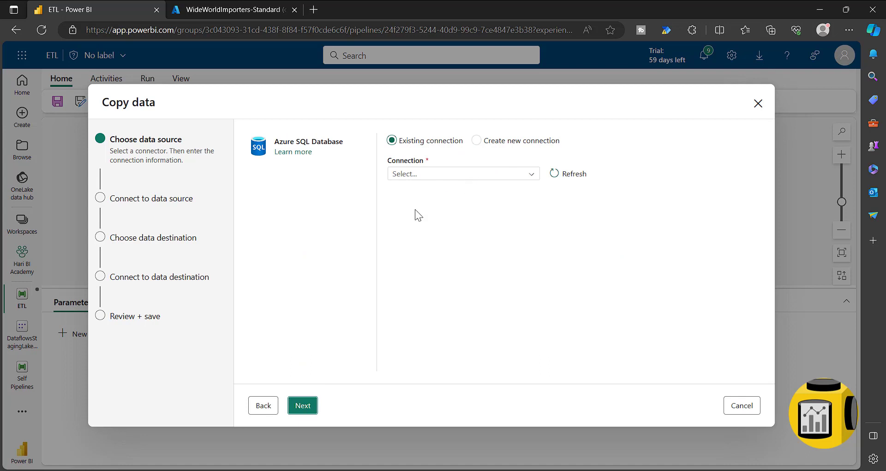
# Check the existing Azure SQL connections, switch to creating a new connection, and review its settings and credential fields.
pyautogui.click(421, 174)
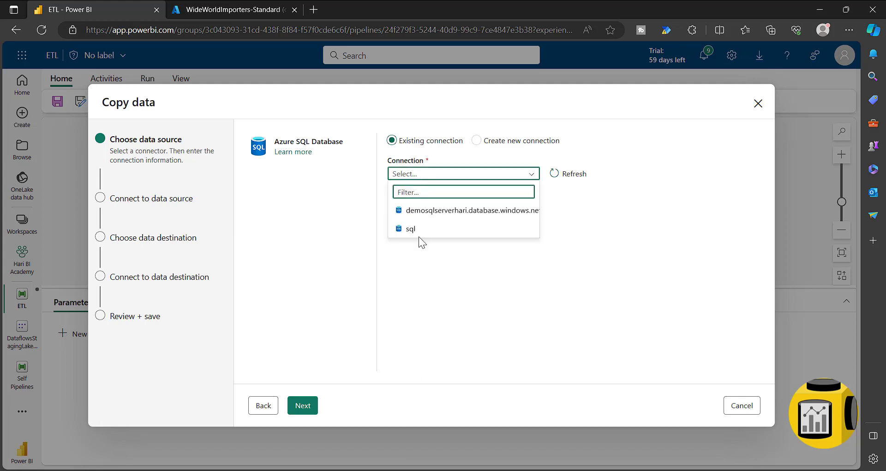
pyautogui.click(606, 242)
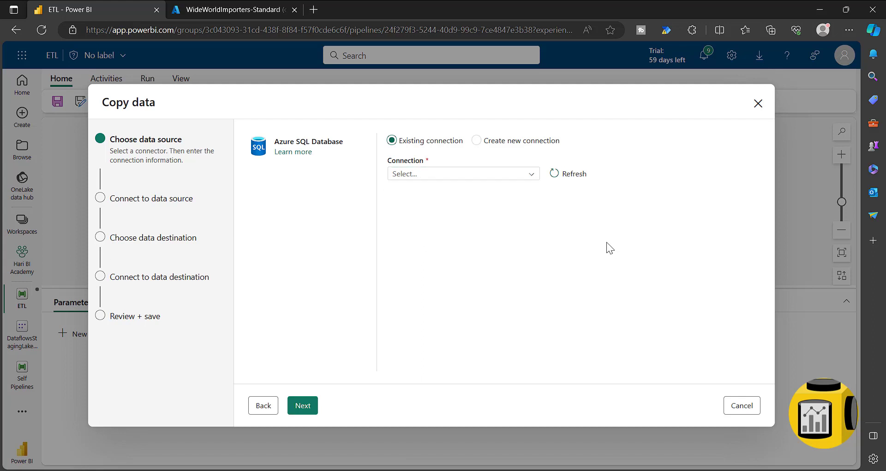
pyautogui.click(497, 147)
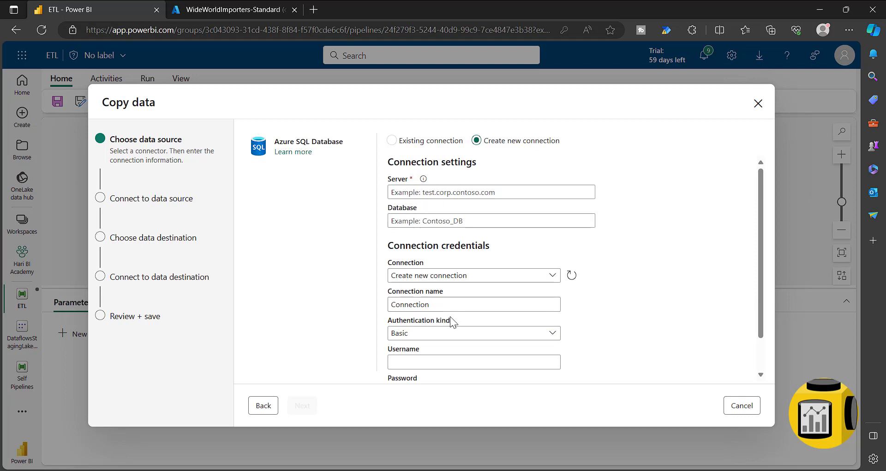
pyautogui.scroll(-2, 447, 343)
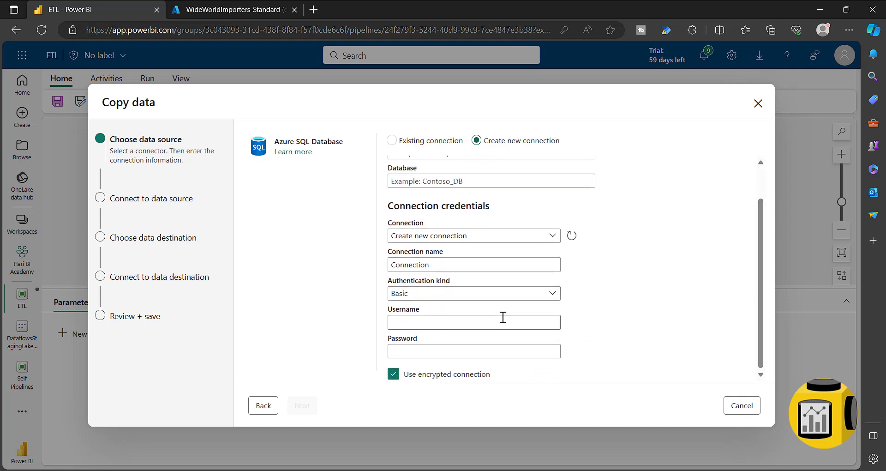
pyautogui.scroll(2, 706, 296)
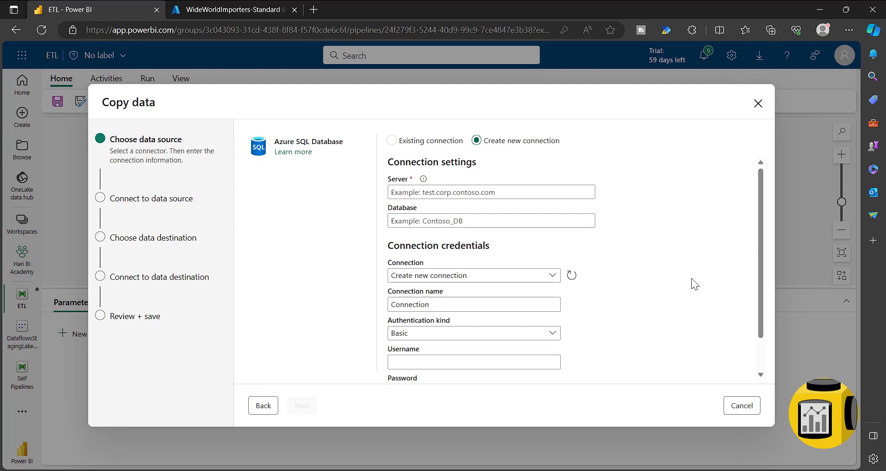
# Copy the server name from the database's Azure portal page and enter demosqlserverhari.database.windows.net as the connection's server.
pyautogui.click(233, 9)
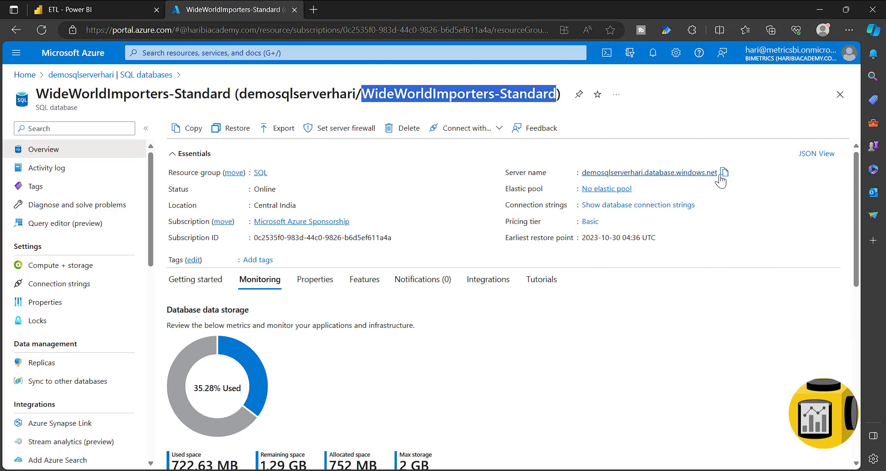
pyautogui.click(724, 172)
pyautogui.click(70, 10)
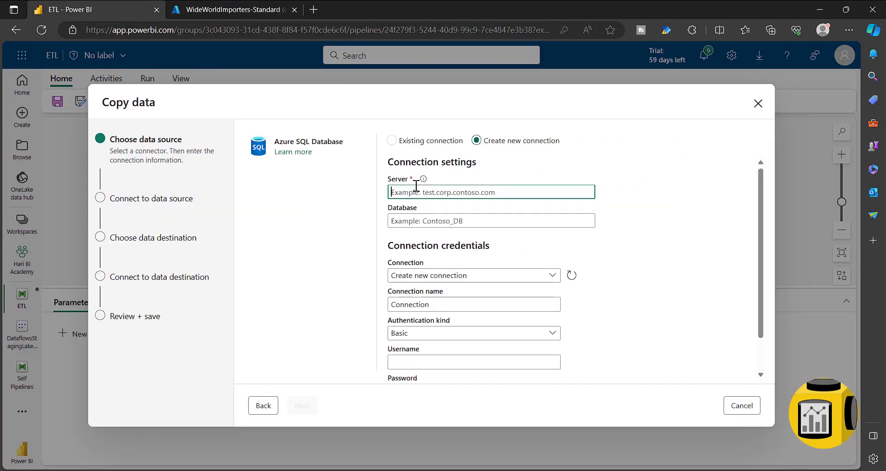
pyautogui.hotkey('ctrl', 'v')
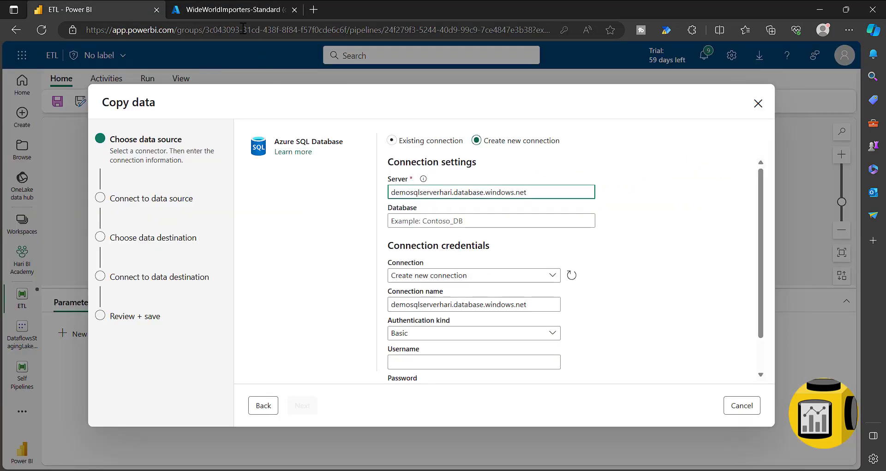
# Copy the database name from the Azure portal page and enter WideWorldImporters-Standard as the connection's database.
pyautogui.click(206, 7)
pyautogui.moveTo(371, 94); pyautogui.dragTo(556, 90)
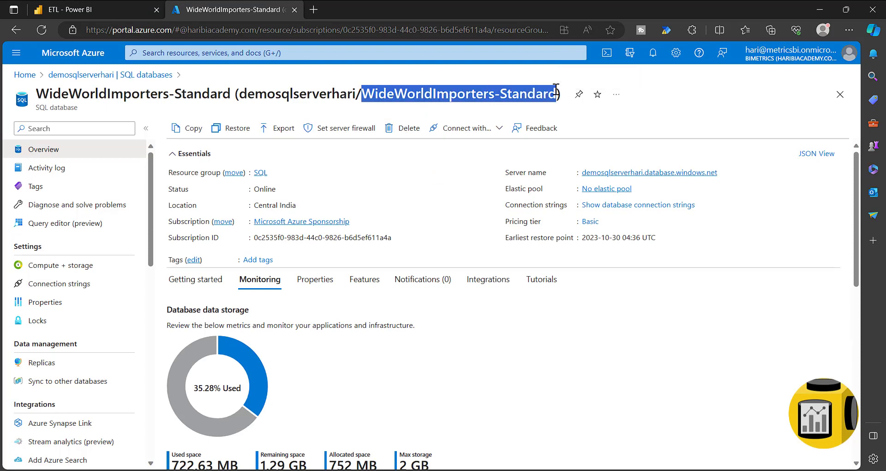
pyautogui.click(112, 7)
pyautogui.click(434, 218)
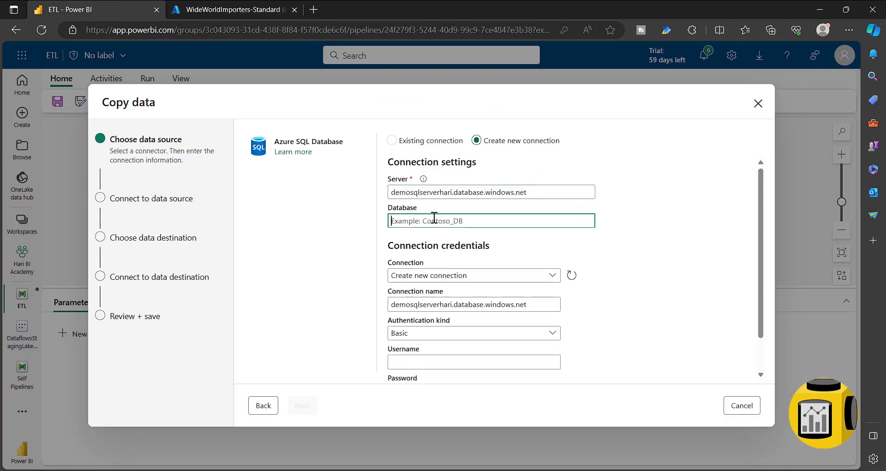
pyautogui.hotkey('ctrl', 'v')
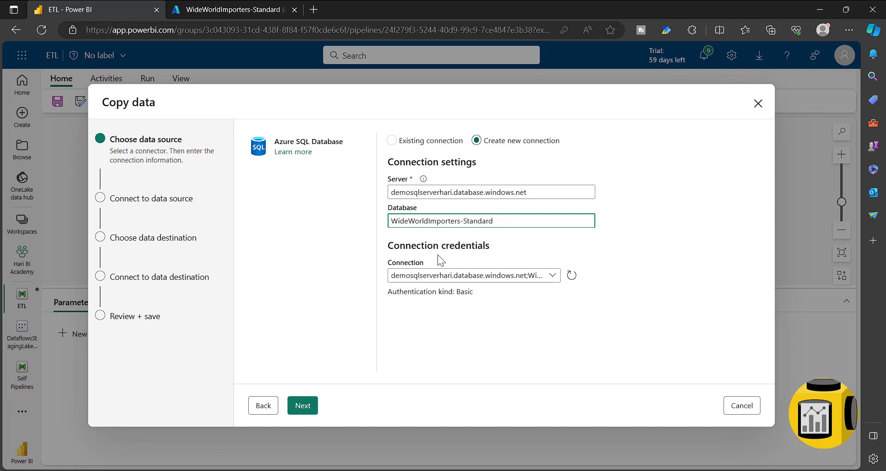
pyautogui.click(443, 275)
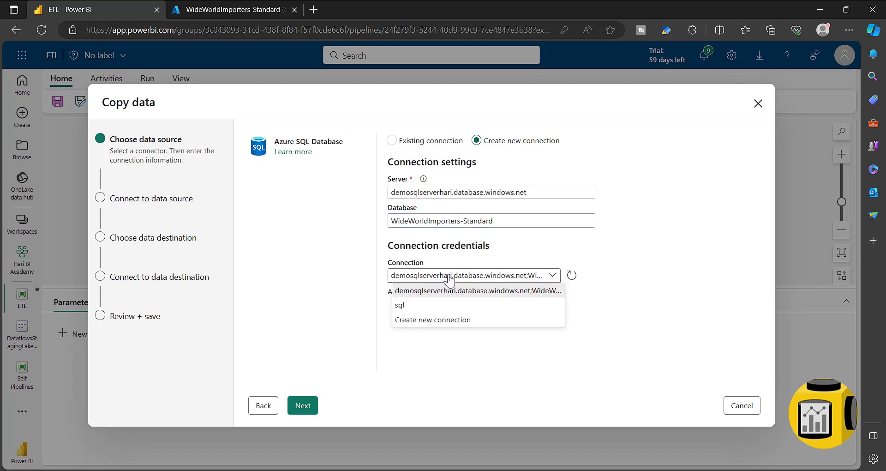
pyautogui.click(433, 319)
pyautogui.scroll(-2, 508, 331)
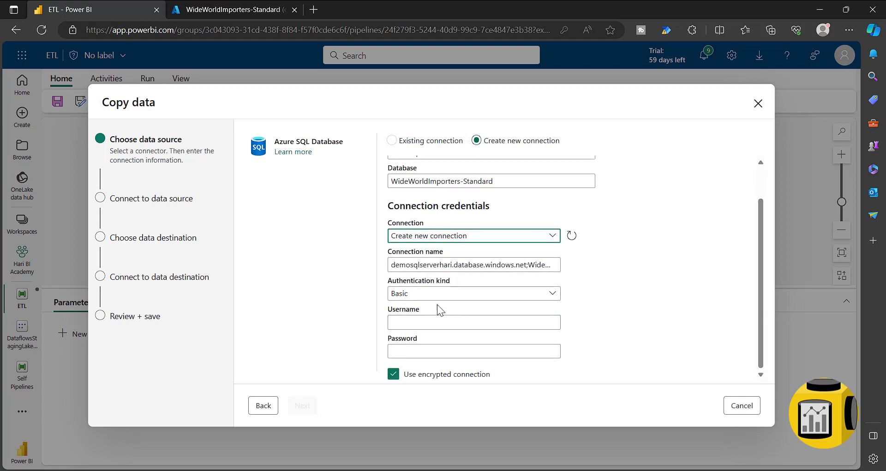
pyautogui.click(409, 323)
pyautogui.click(677, 305)
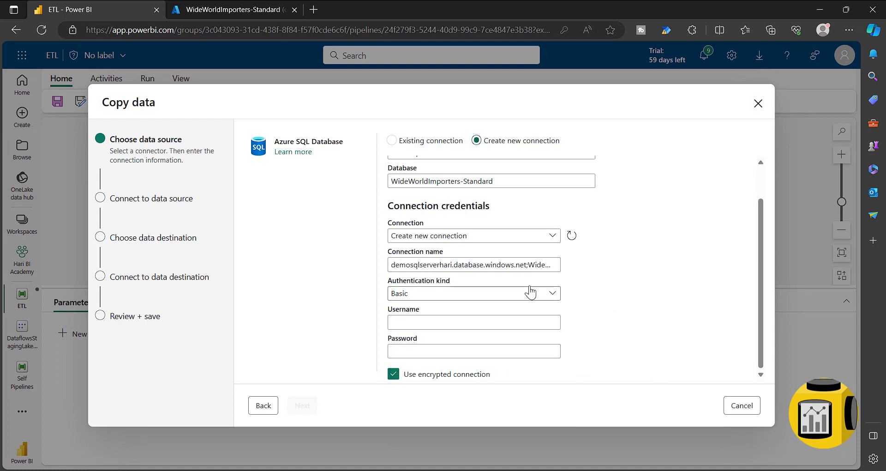
# Use the saved sql connection for the credentials and continue to selecting the source tables.
pyautogui.click(425, 235)
pyautogui.click(410, 266)
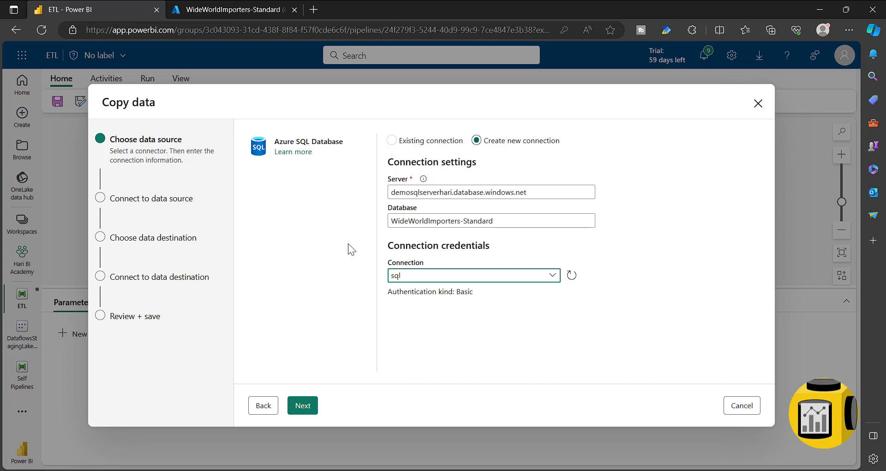
pyautogui.click(303, 406)
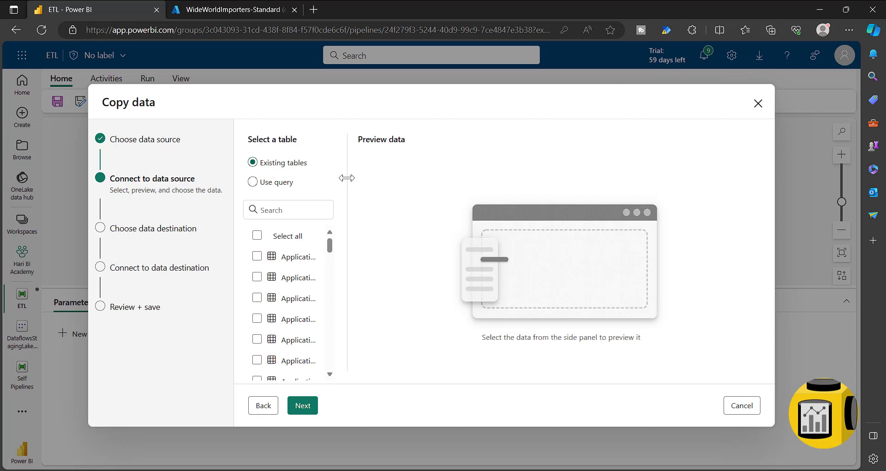
# Browse the full list of source database tables and check the option of supplying a custom query instead.
pyautogui.moveTo(347, 178); pyautogui.dragTo(414, 176)
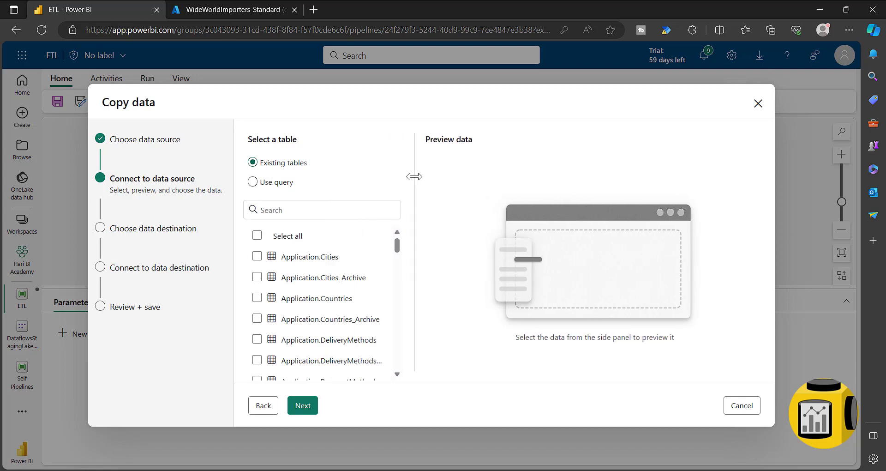
pyautogui.click(252, 182)
pyautogui.scroll(-20, 360, 283)
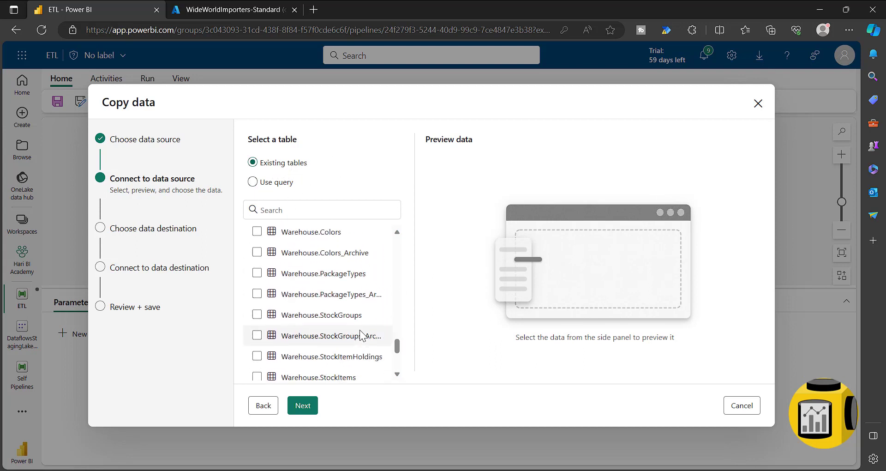
pyautogui.scroll(-3, 361, 334)
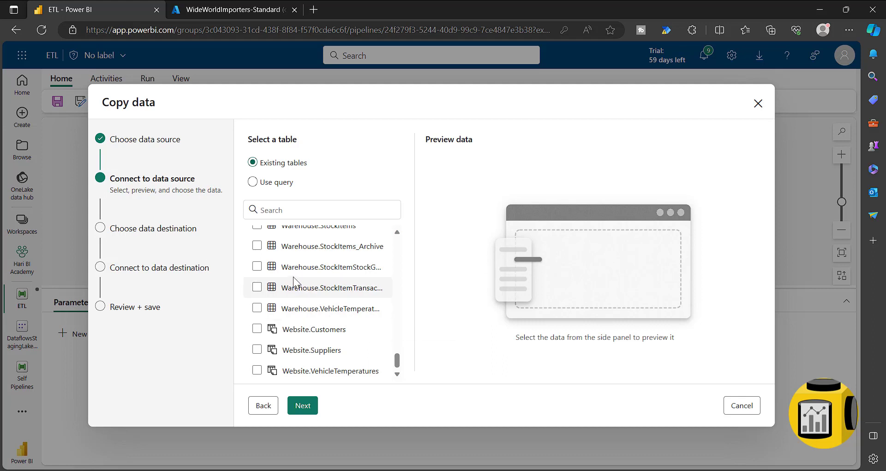
pyautogui.click(263, 183)
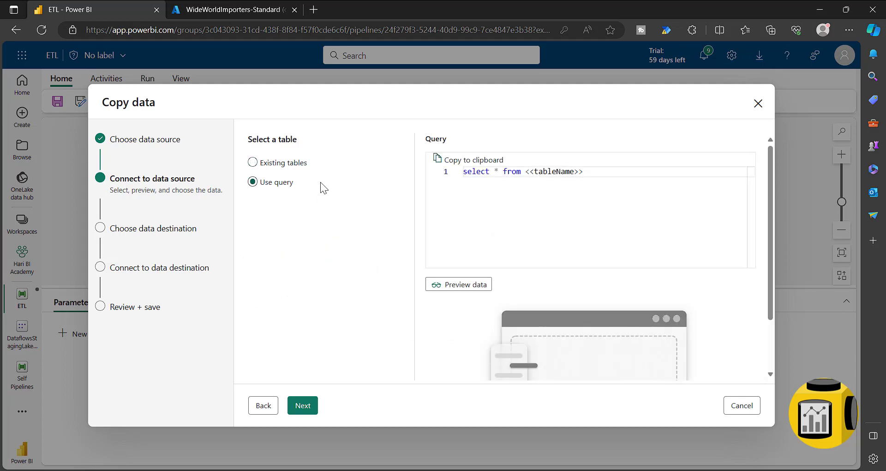
pyautogui.moveTo(590, 172); pyautogui.dragTo(530, 175)
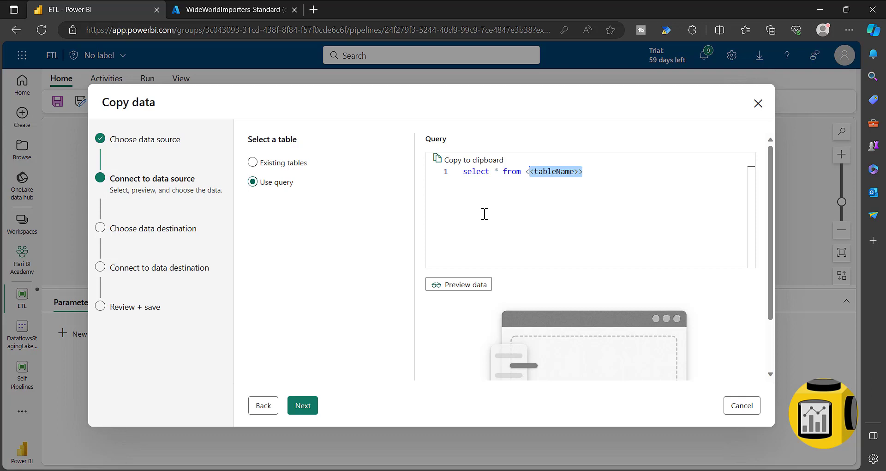
# Return to the existing tables, select dbo.DimProduct as the source and continue to the data destination choice.
pyautogui.click(286, 164)
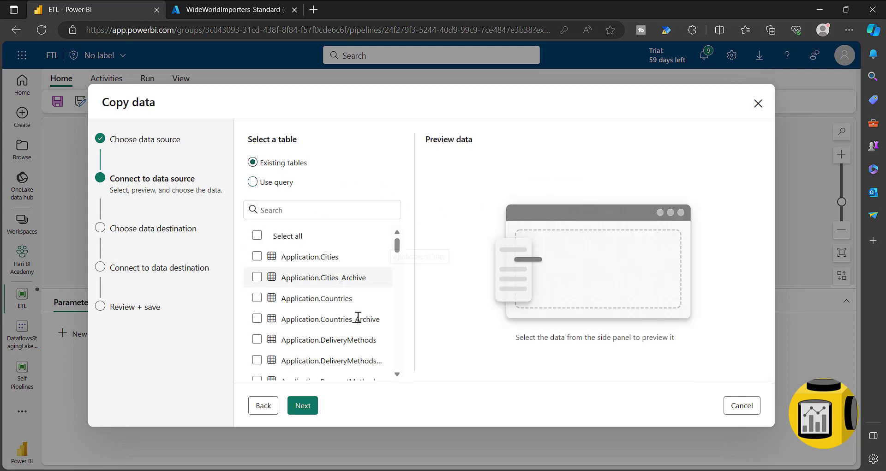
pyautogui.scroll(-3, 359, 321)
pyautogui.scroll(-4, 361, 335)
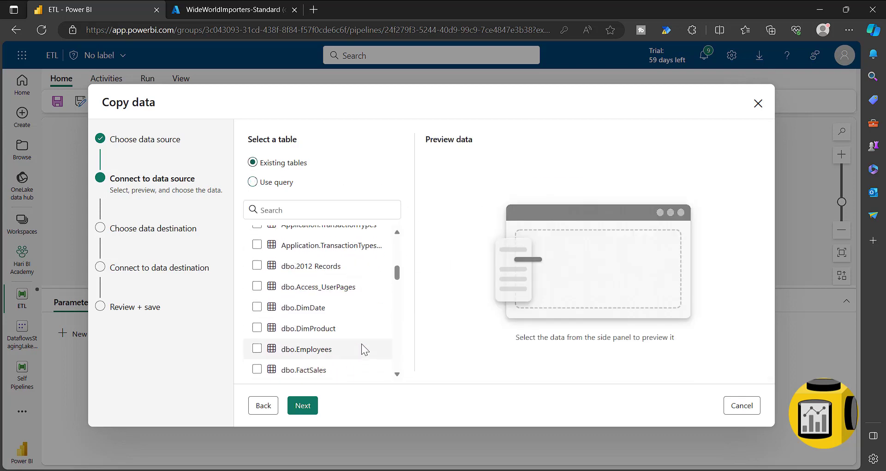
pyautogui.click(257, 327)
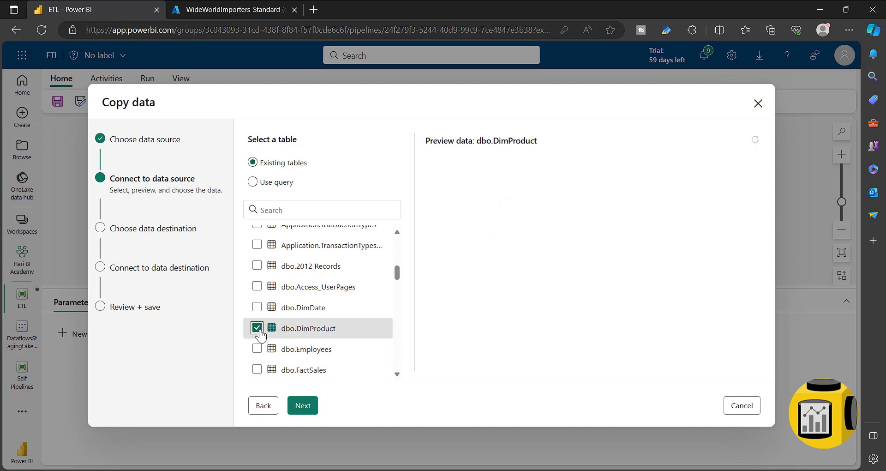
pyautogui.click(302, 405)
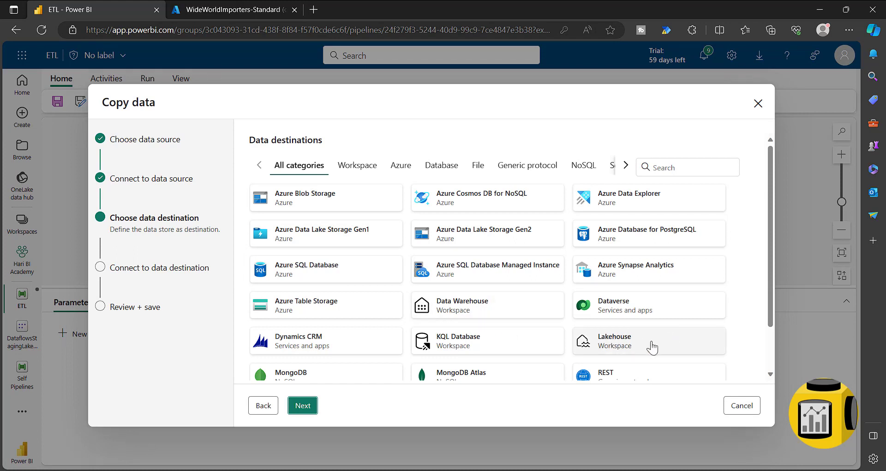
# Choose Lakehouse as the data destination and check which existing lakehouses can be selected.
pyautogui.click(614, 342)
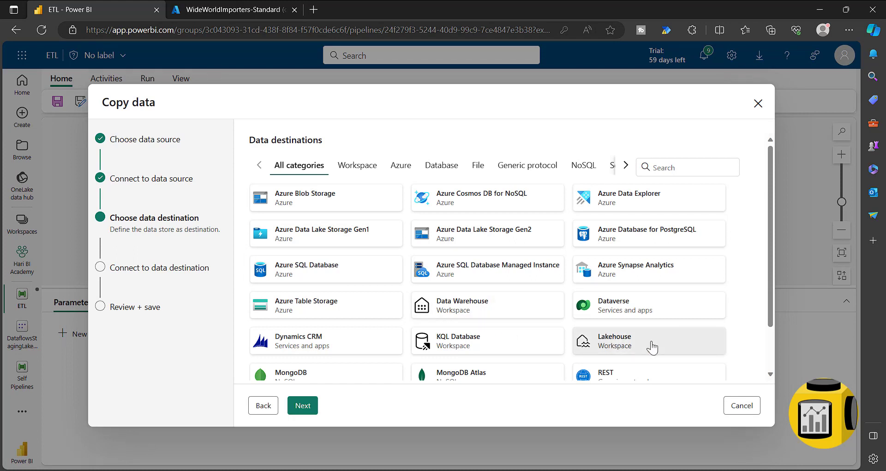
pyautogui.click(310, 410)
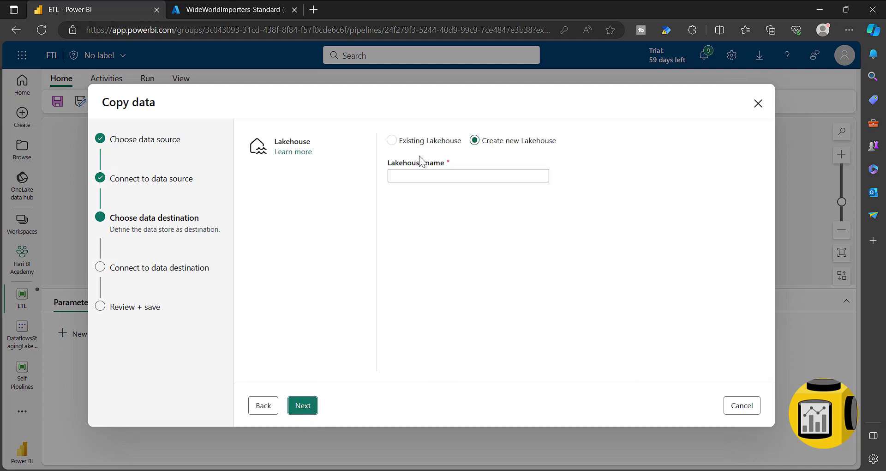
pyautogui.click(391, 143)
pyautogui.click(397, 144)
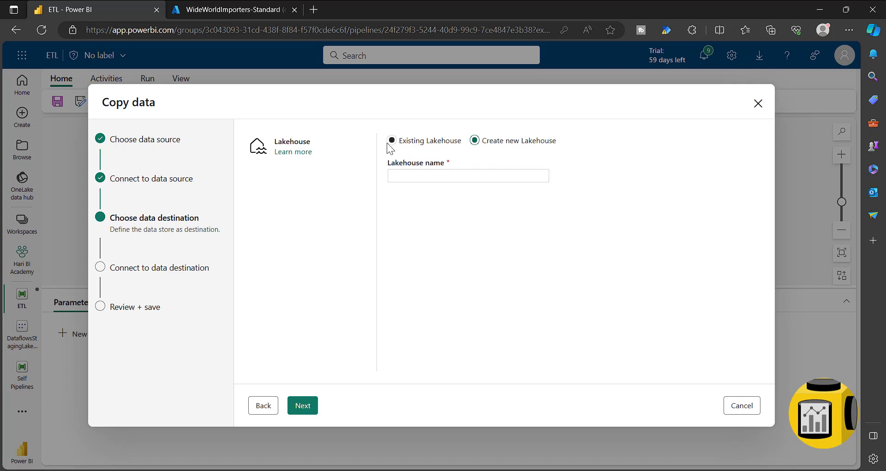
pyautogui.click(393, 143)
pyautogui.click(451, 173)
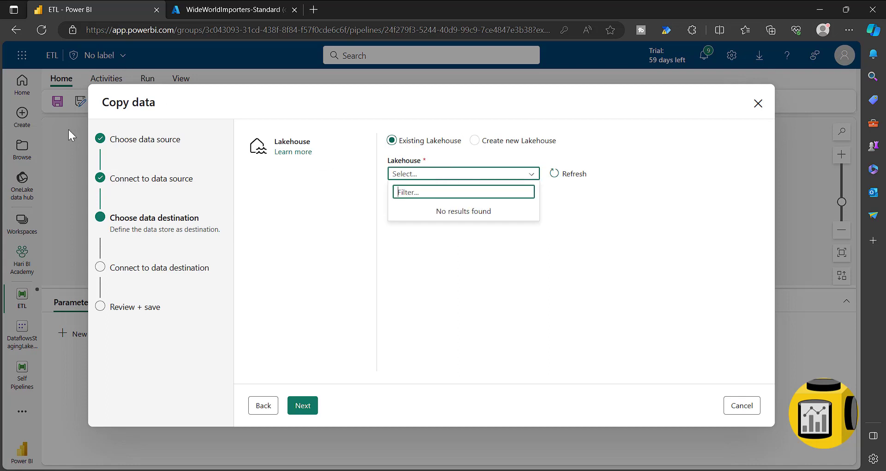
# Create a new lakehouse named ETLLH as the destination and continue to its table mapping.
pyautogui.click(475, 140)
pyautogui.click(413, 176)
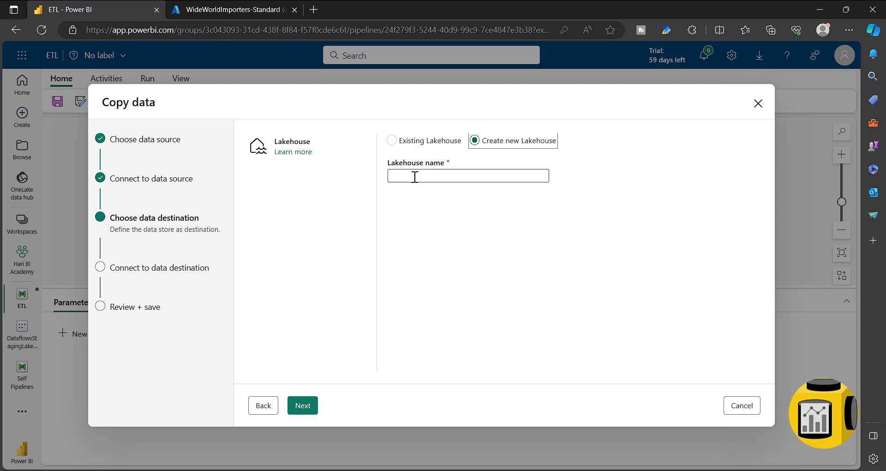
pyautogui.write('ETLLH')
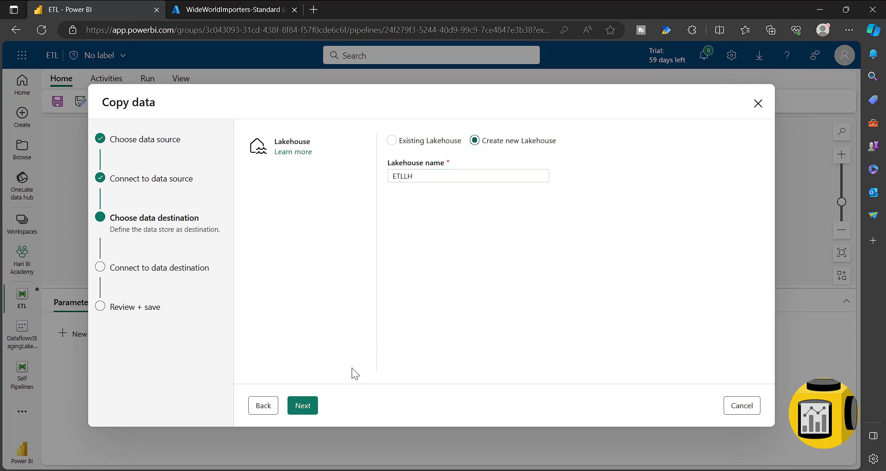
pyautogui.click(304, 405)
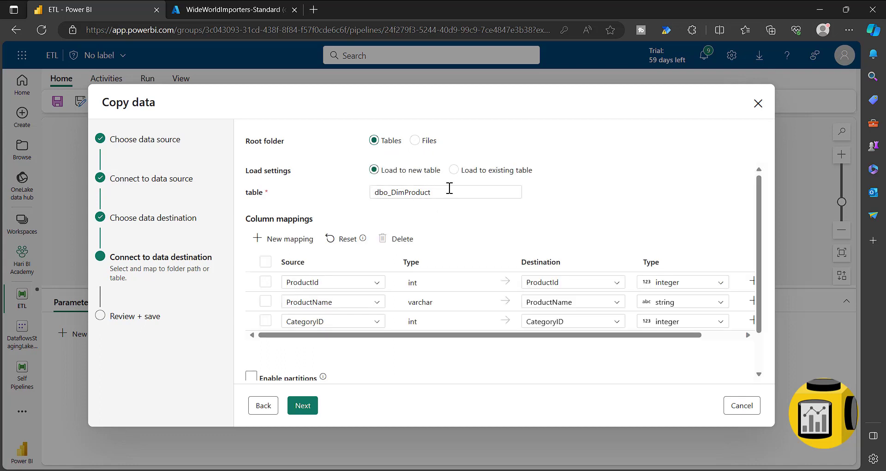
# Review the column mappings and the Files root folder option, keep Tables as the root folder and continue to the copy summary.
pyautogui.click(449, 188)
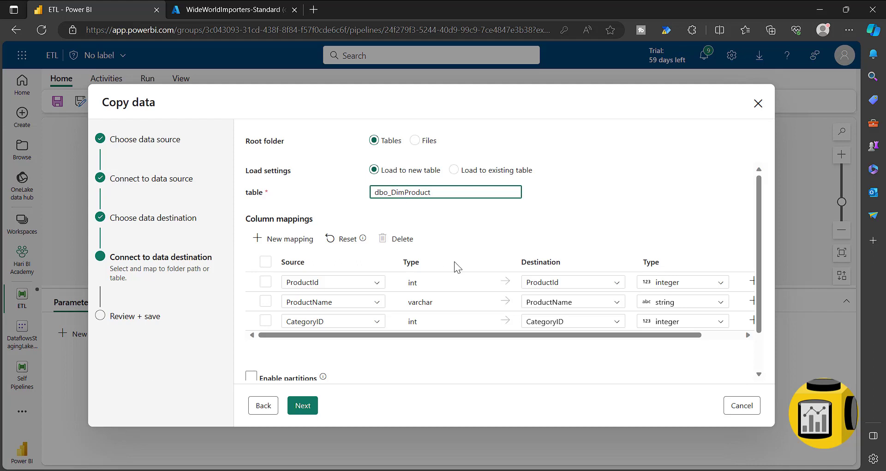
pyautogui.scroll(-1, 475, 272)
pyautogui.hscroll(1, 522, 295)
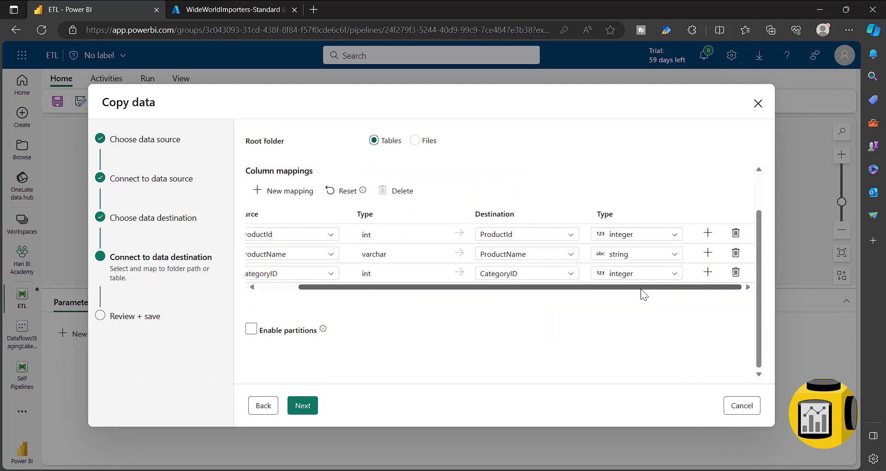
pyautogui.hscroll(-1, 462, 300)
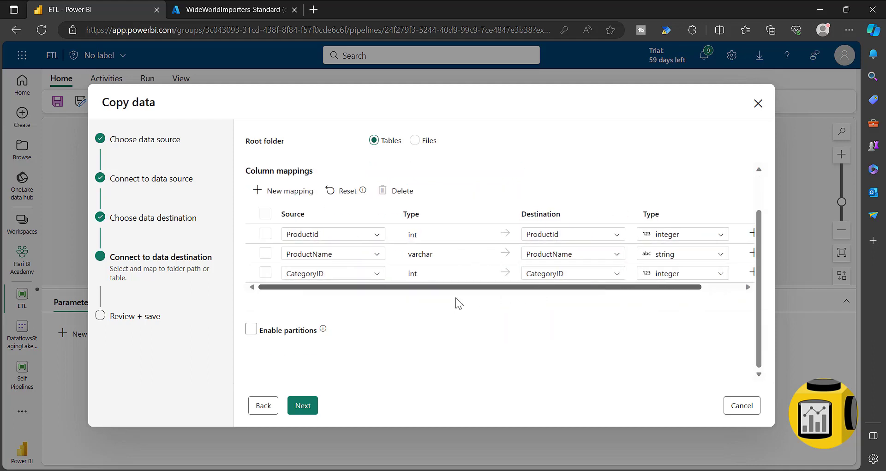
pyautogui.click(414, 140)
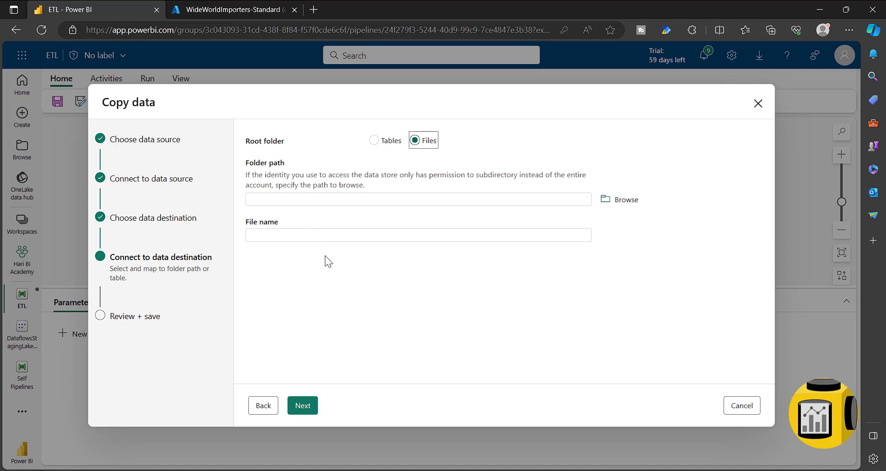
pyautogui.click(383, 147)
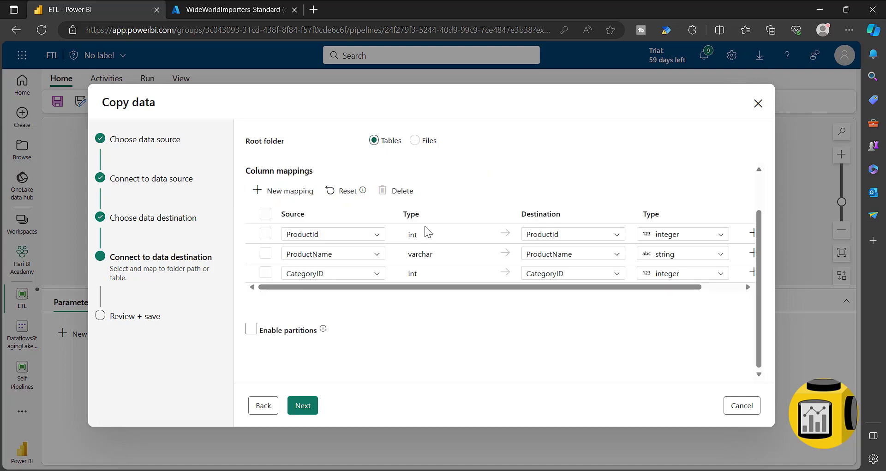
pyautogui.click(304, 406)
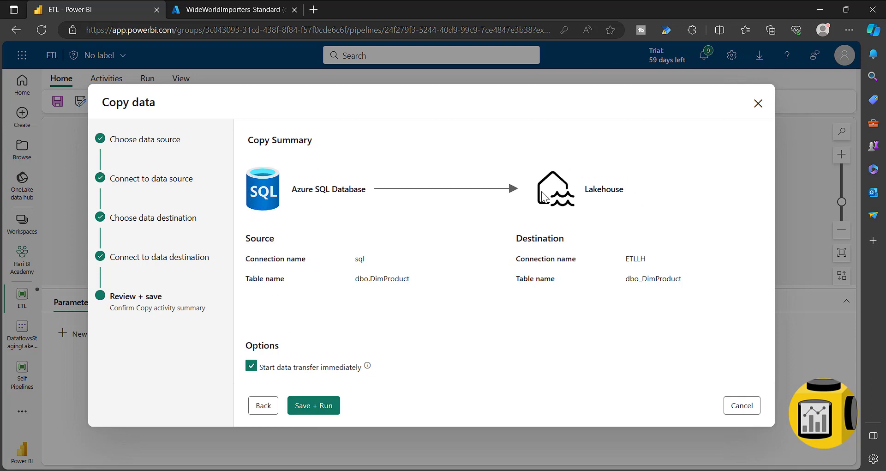
# Keep the data transfer set to start immediately, then save and run the copy activity.
pyautogui.click(251, 367)
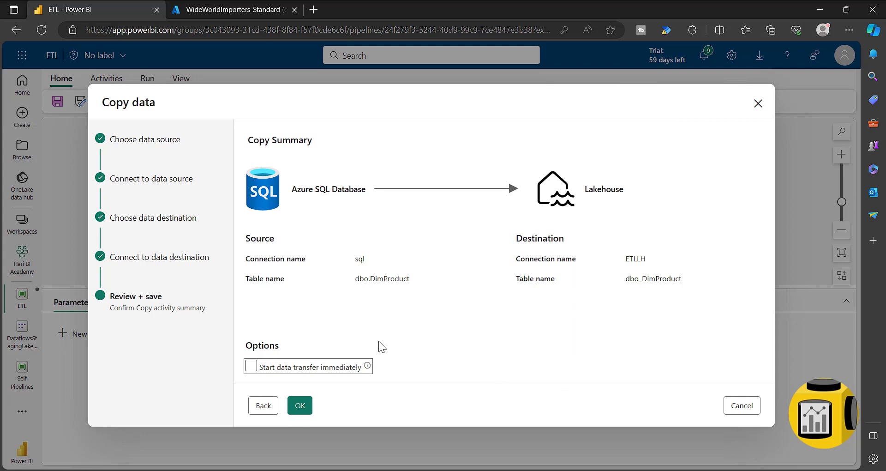
pyautogui.click(250, 365)
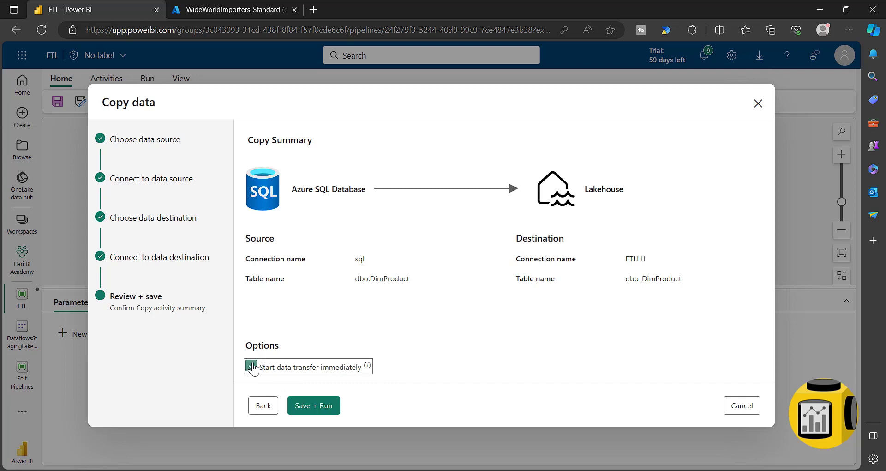
pyautogui.click(301, 406)
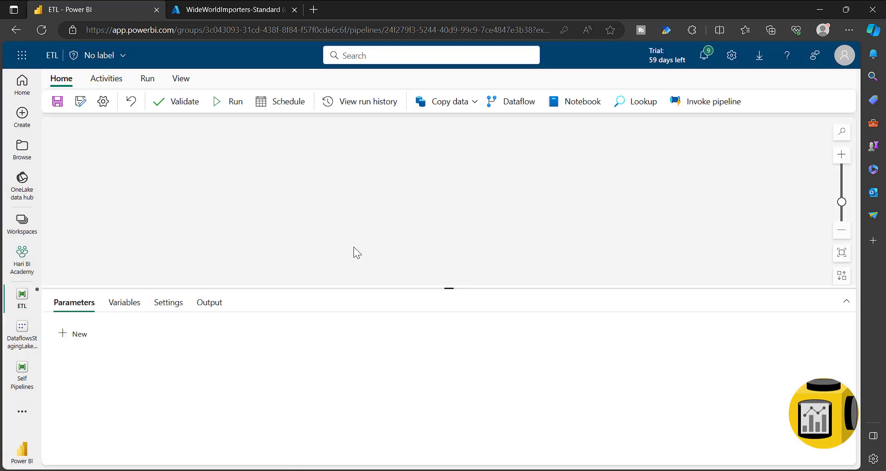
pyautogui.click(431, 132)
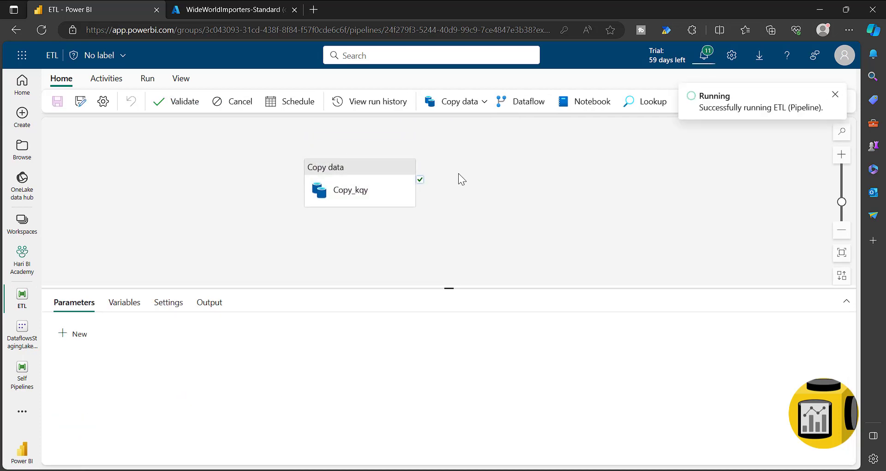
# Review the copy activity's source, destination and mapping settings, then return to the pipeline's run output.
pyautogui.click(358, 169)
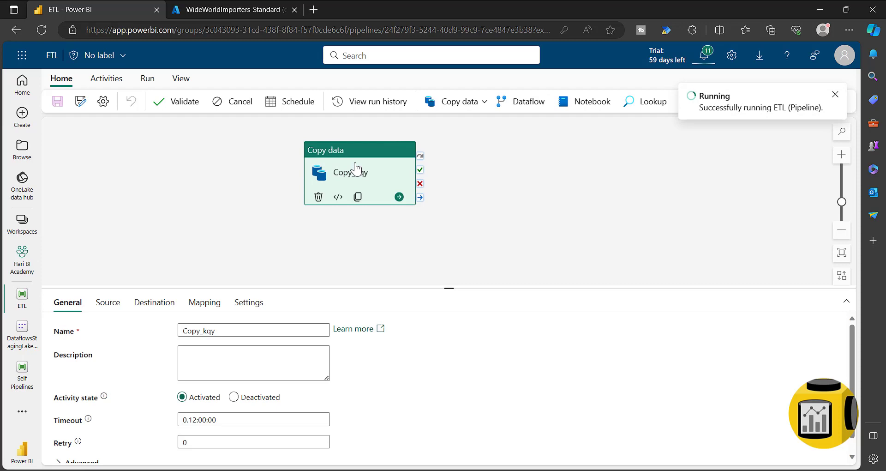
pyautogui.click(109, 304)
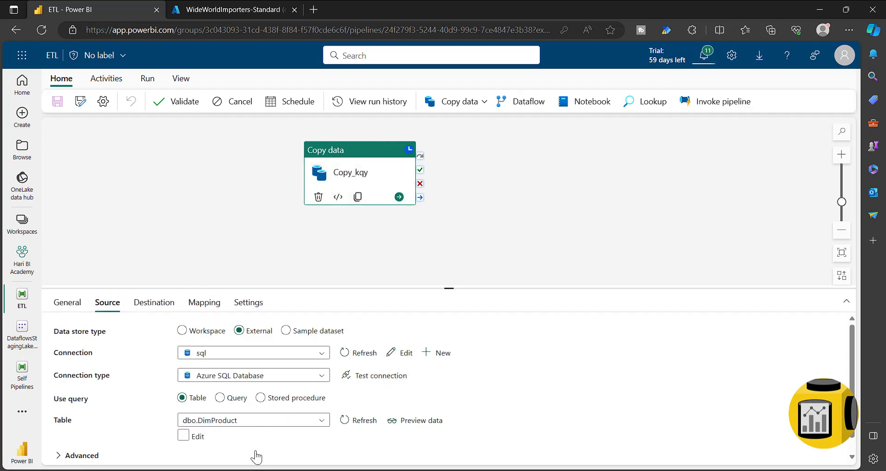
pyautogui.click(151, 304)
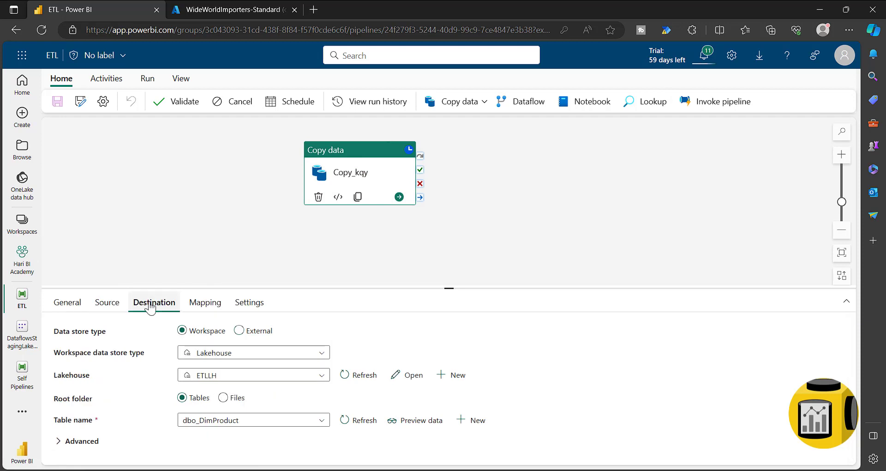
pyautogui.click(198, 304)
pyautogui.moveTo(439, 288); pyautogui.dragTo(450, 265)
pyautogui.click(509, 211)
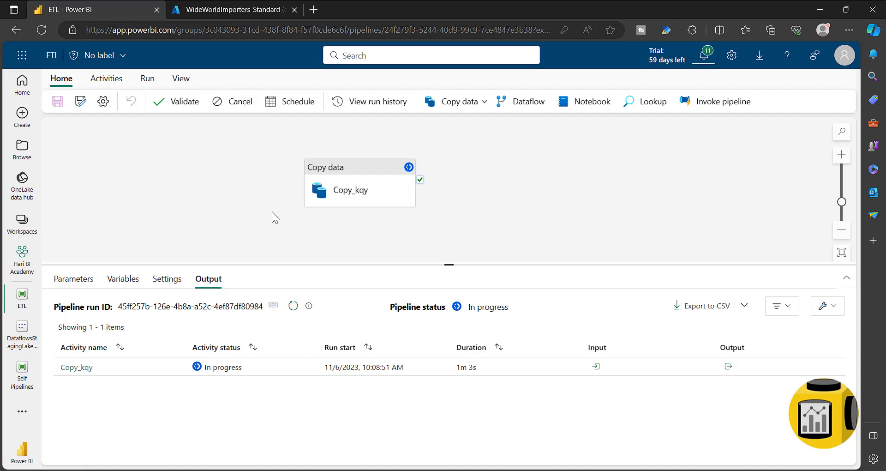
# Refresh the pipeline run status and inspect the run details and the copy activity's input.
pyautogui.click(292, 307)
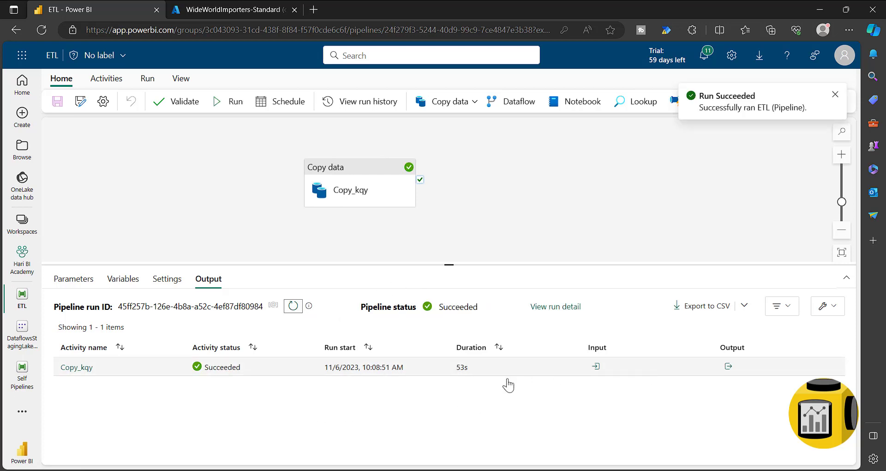
pyautogui.click(560, 307)
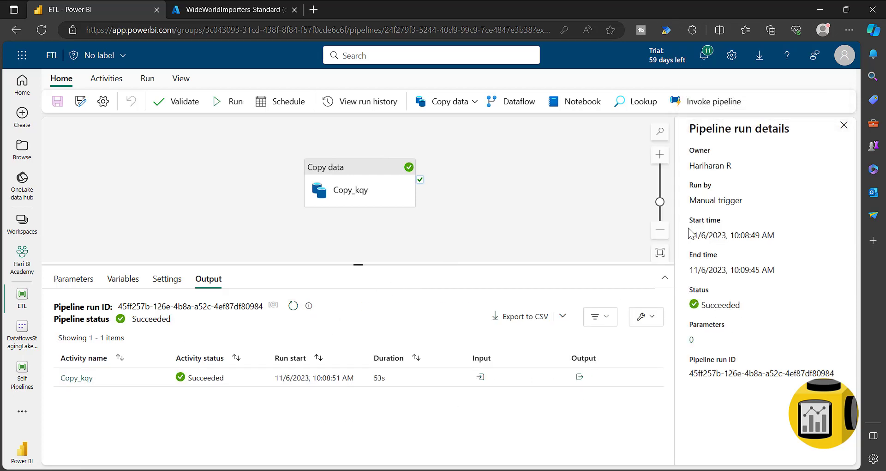
pyautogui.moveTo(690, 235); pyautogui.dragTo(775, 235)
pyautogui.moveTo(705, 272); pyautogui.dragTo(689, 270)
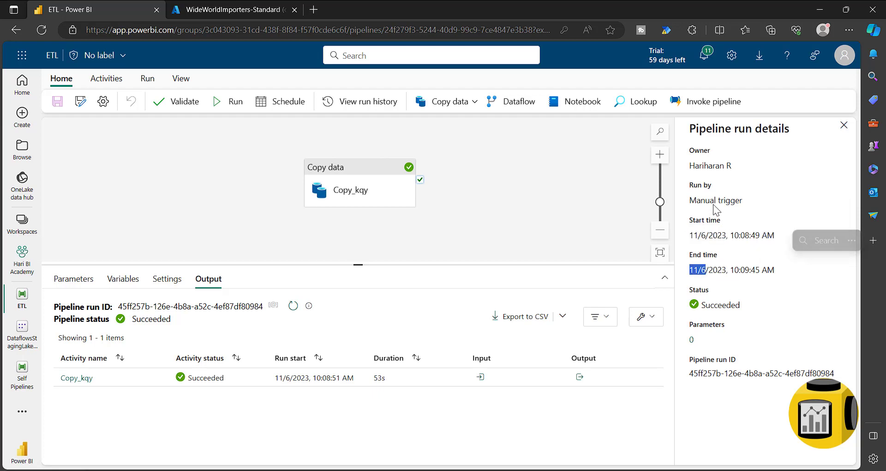
pyautogui.click(844, 124)
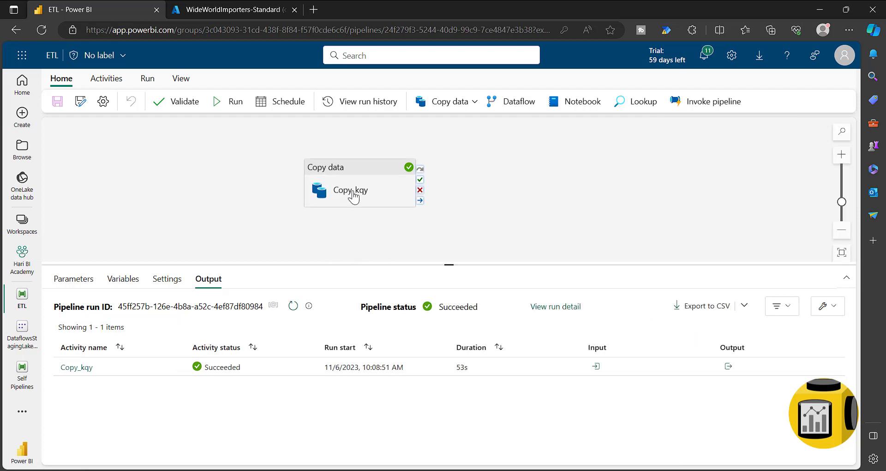
pyautogui.click(595, 367)
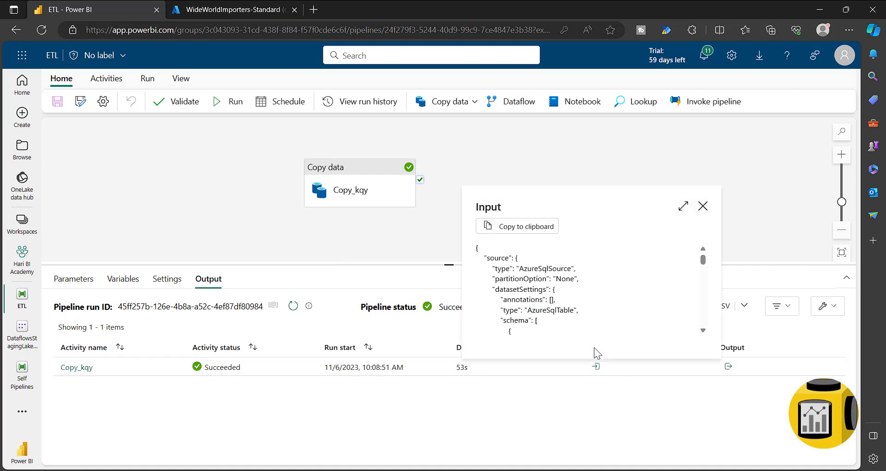
# Examine the source schema and lakehouse sink settings in the Copy_kqy activity's input, then close it.
pyautogui.scroll(-5, 582, 286)
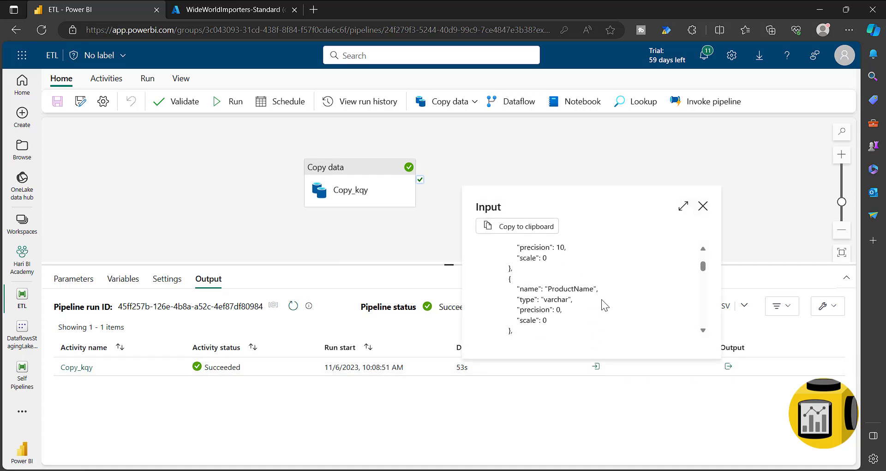
pyautogui.scroll(-5, 600, 297)
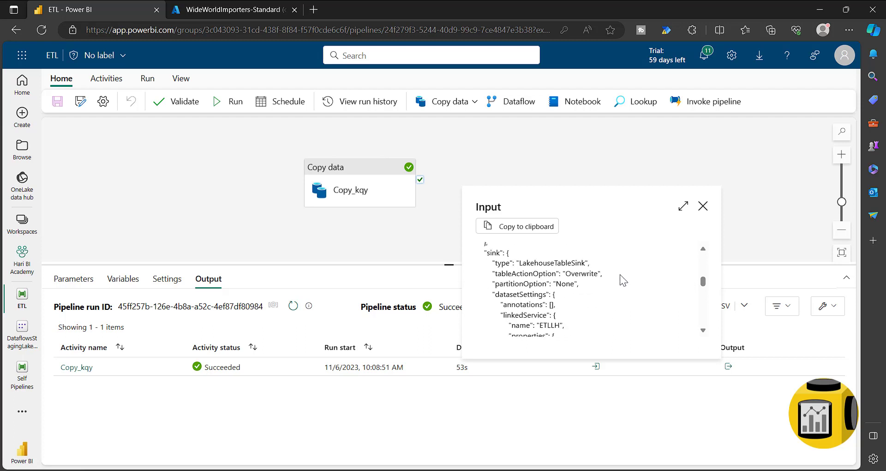
pyautogui.click(703, 206)
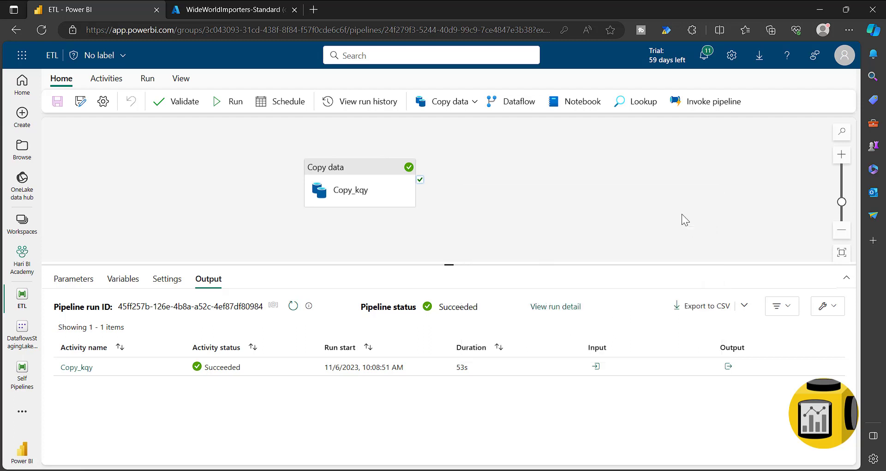
pyautogui.click(595, 366)
pyautogui.scroll(-10, 535, 300)
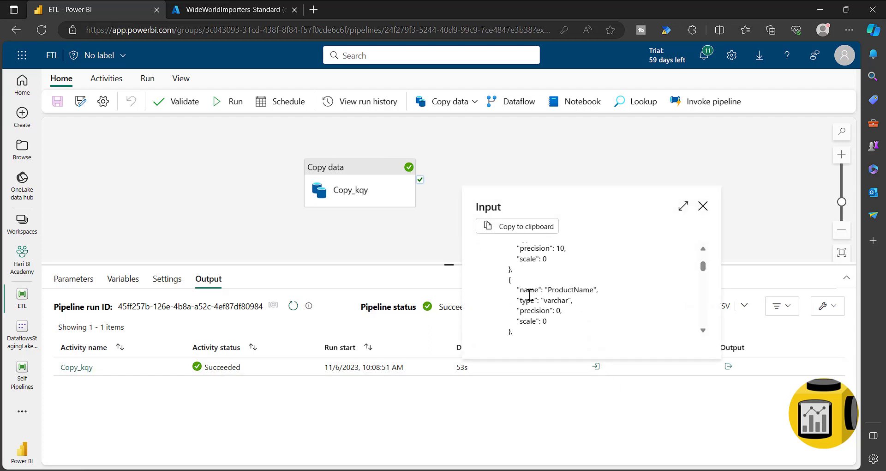
pyautogui.scroll(-5, 535, 309)
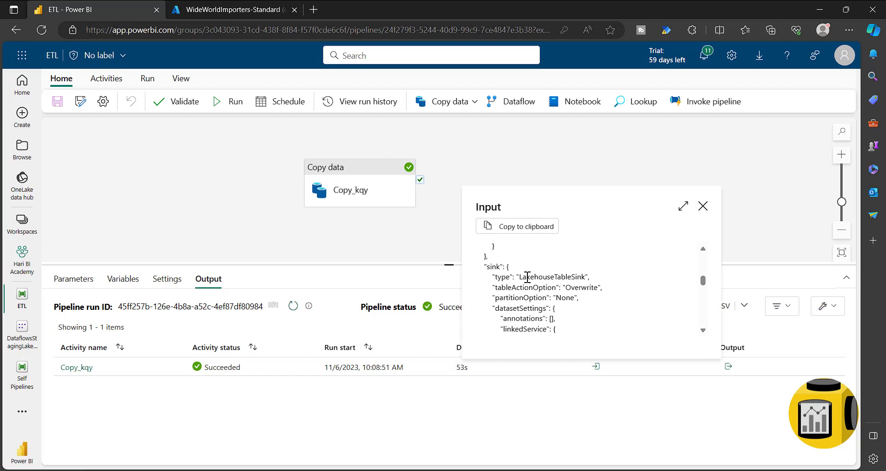
pyautogui.moveTo(526, 277); pyautogui.dragTo(586, 273)
pyautogui.click(703, 206)
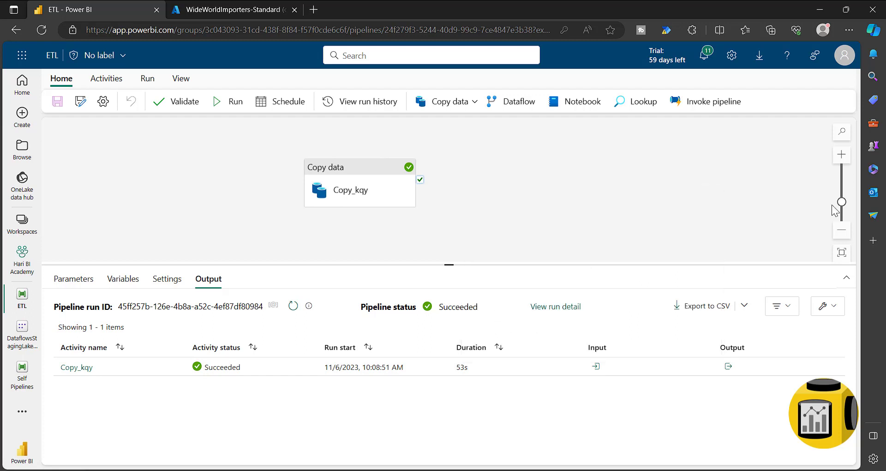
# Open the ETLLH lakehouse from the Hari BI Academy workspace and inspect the dbo_DimProduct table's rows and columns.
pyautogui.click(24, 260)
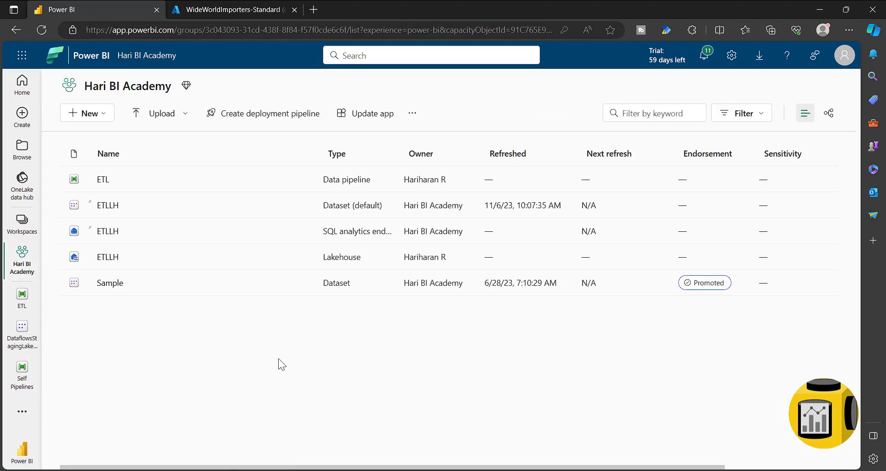
pyautogui.click(107, 257)
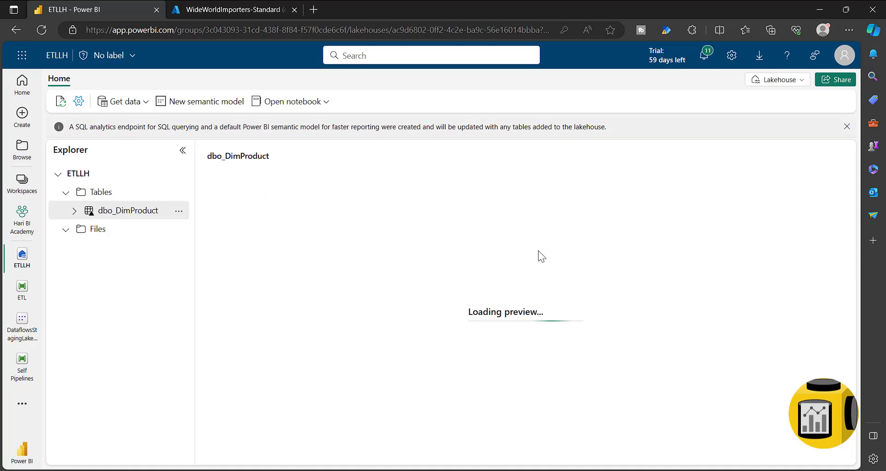
pyautogui.click(74, 210)
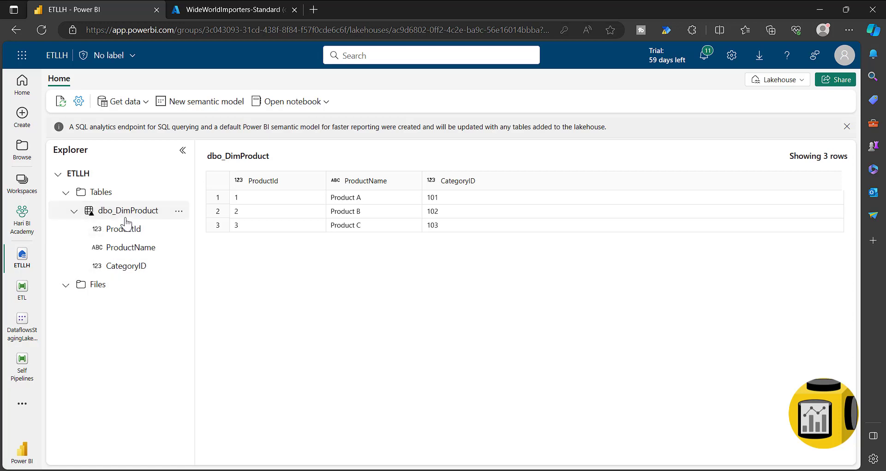
pyautogui.click(67, 287)
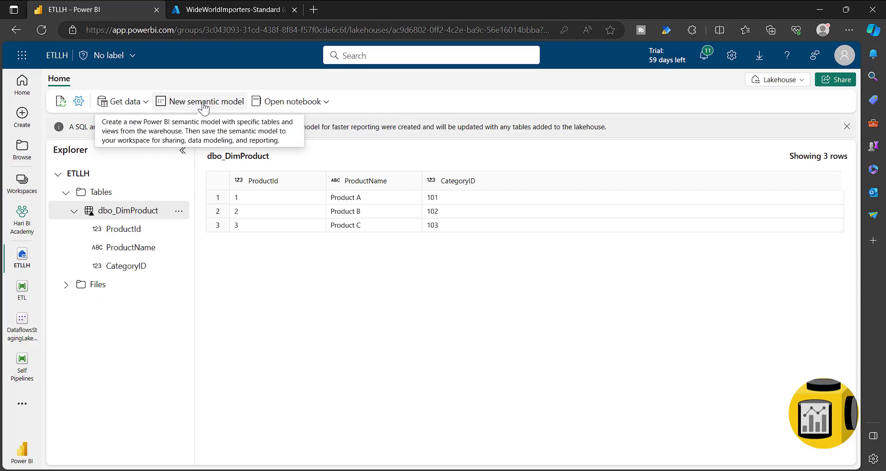
# Return to the ETL pipeline, shift the Copy_kqy activity farther left on the canvas and enlarge the details area below it.
pyautogui.click(22, 286)
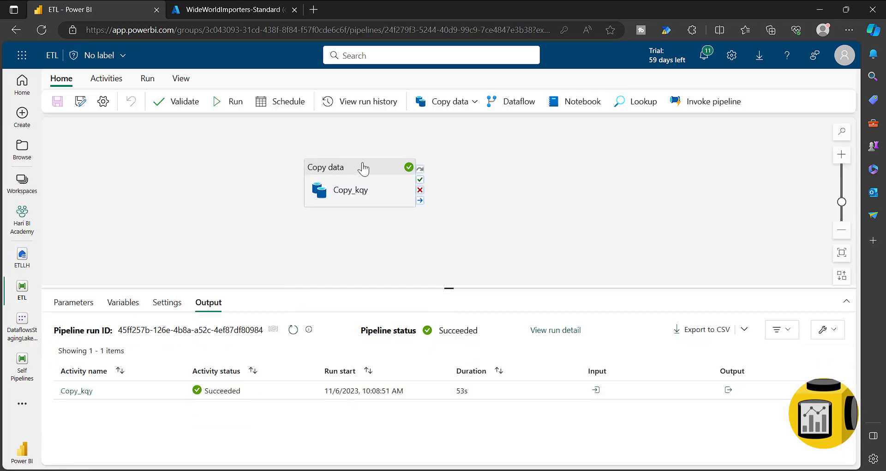
pyautogui.moveTo(362, 169); pyautogui.dragTo(210, 181)
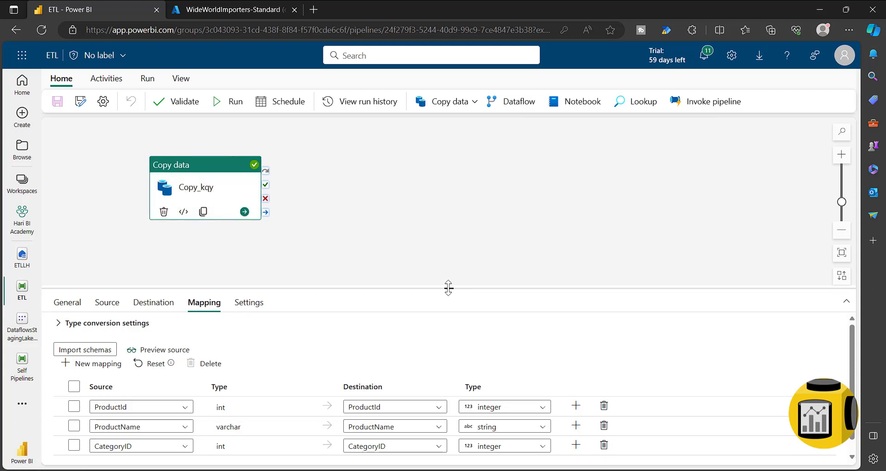
pyautogui.moveTo(449, 288); pyautogui.dragTo(445, 252)
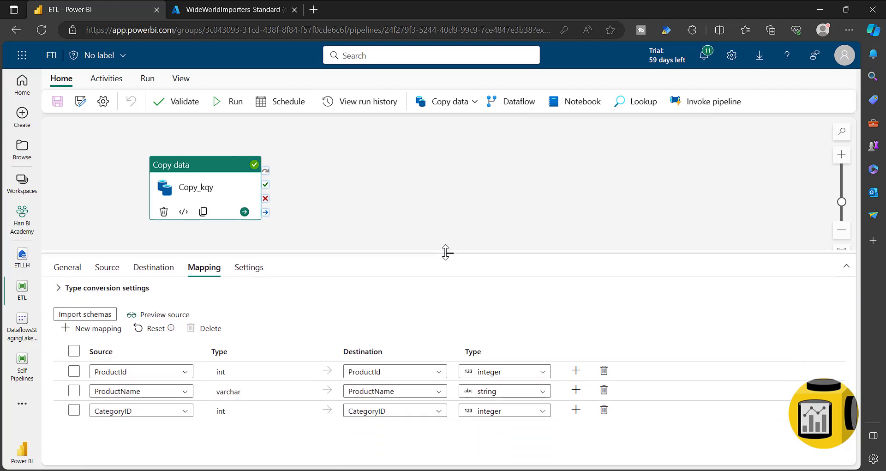
pyautogui.click(398, 198)
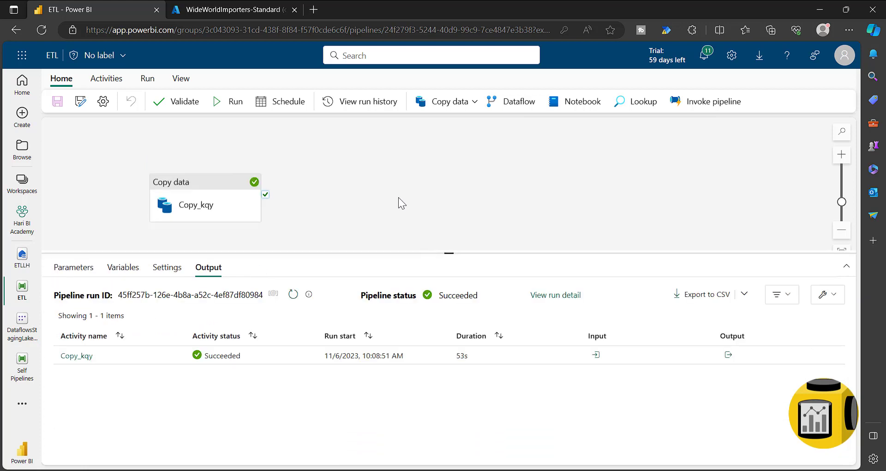